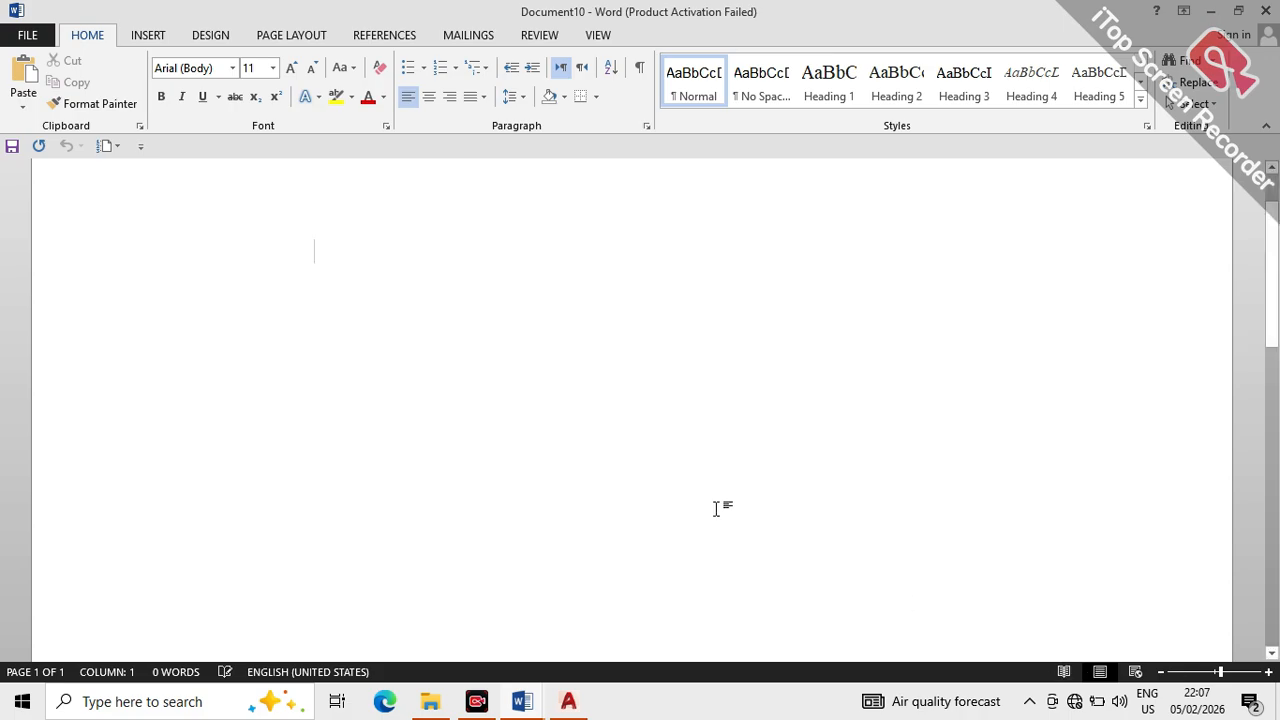
# Fill the blank document with eight paragraphs of sample text using =rand(8).
pyautogui.click(131, 39)
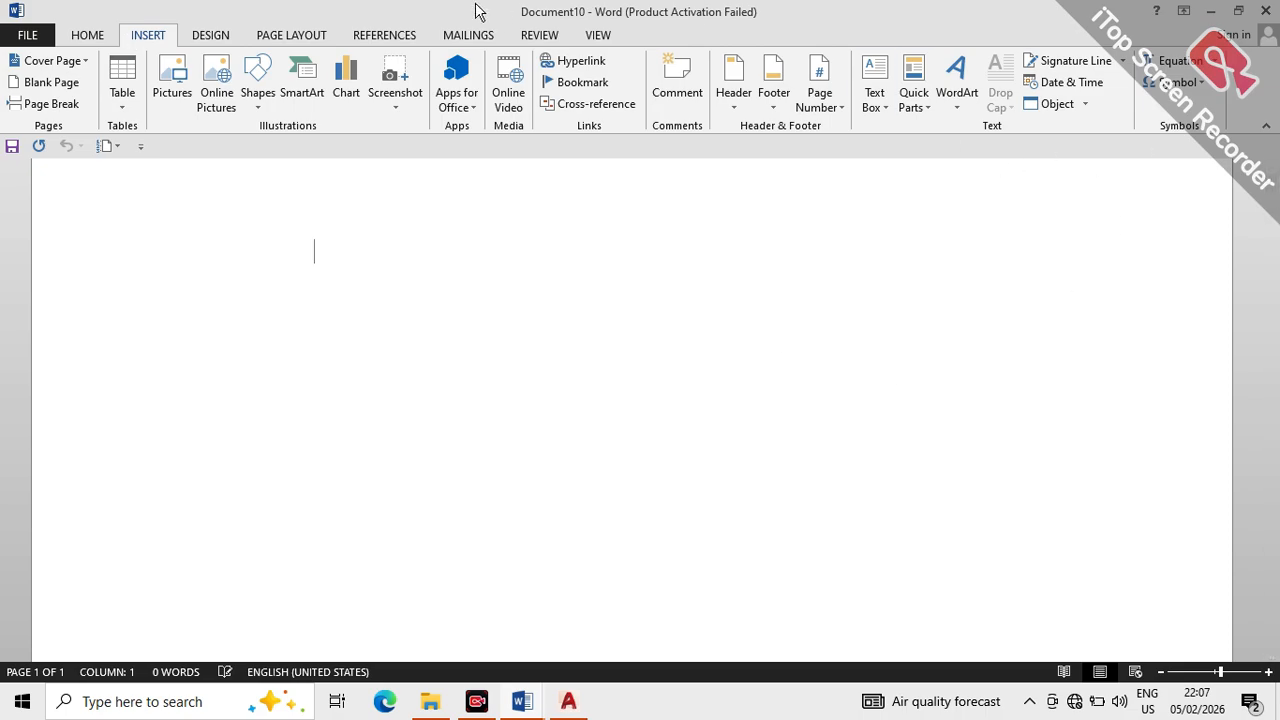
pyautogui.click(376, 36)
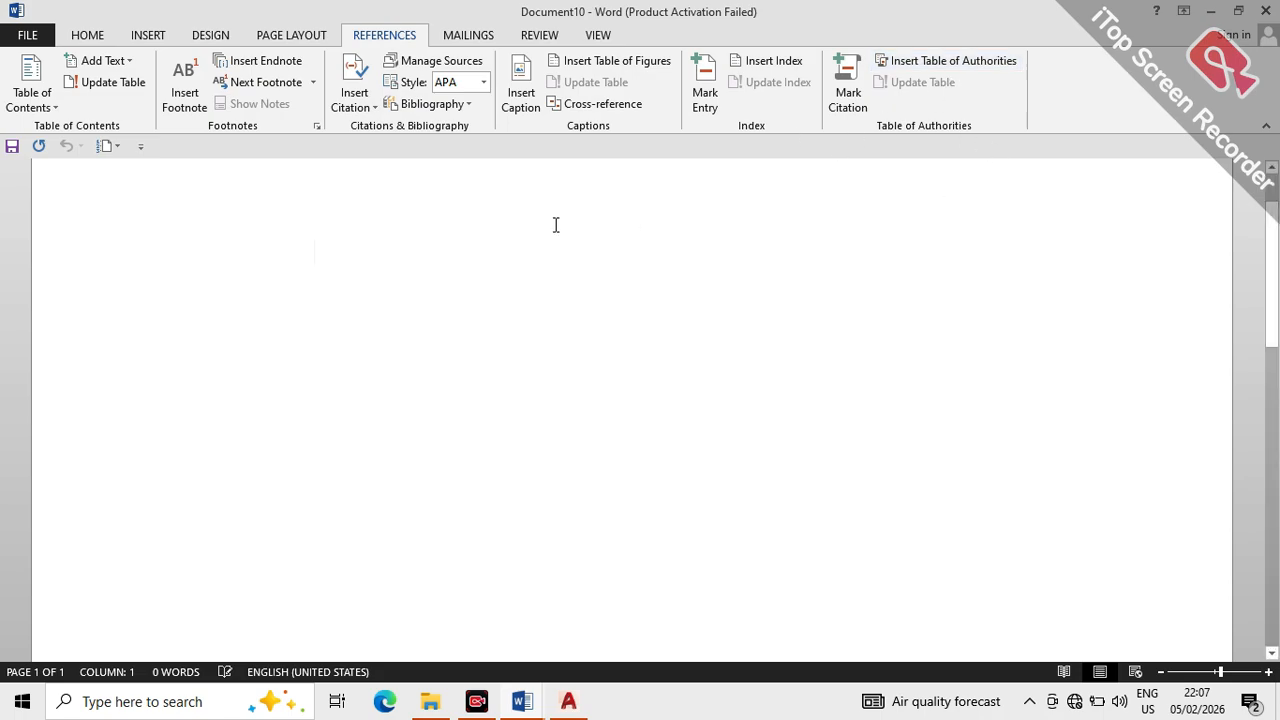
pyautogui.write('=ra')
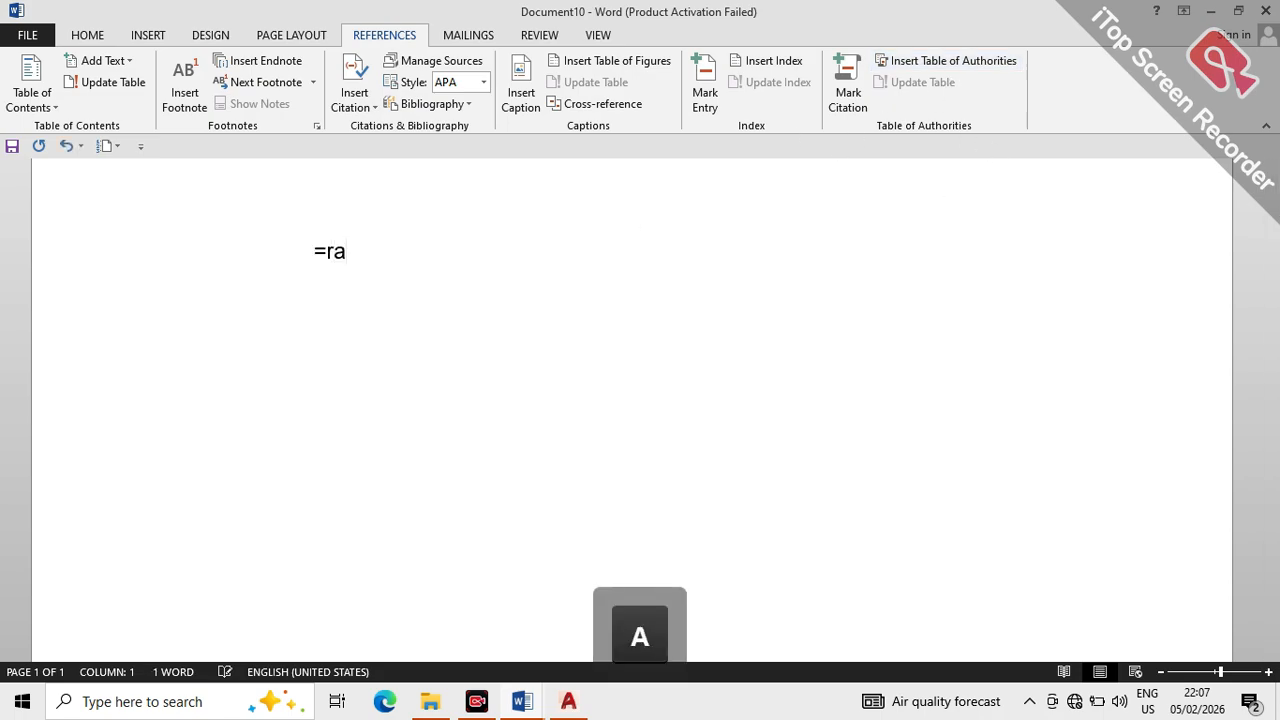
pyautogui.write('nd(8')
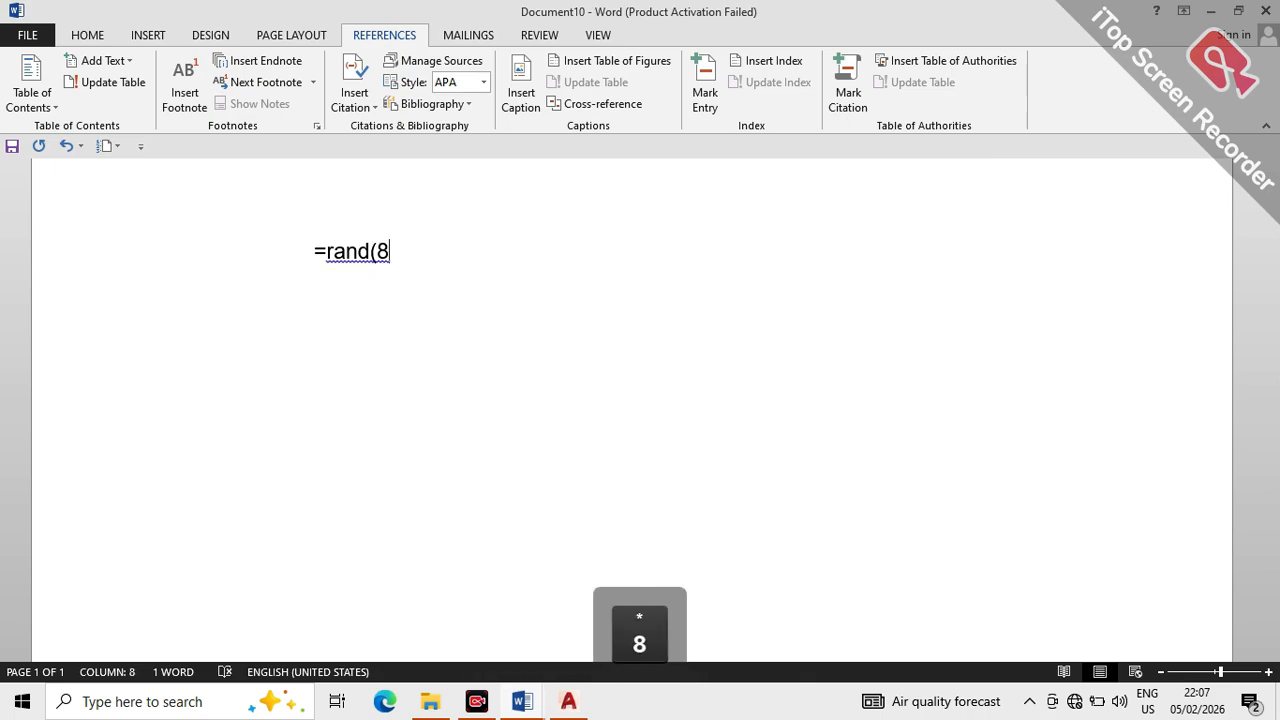
pyautogui.write(')')
pyautogui.press('Return')
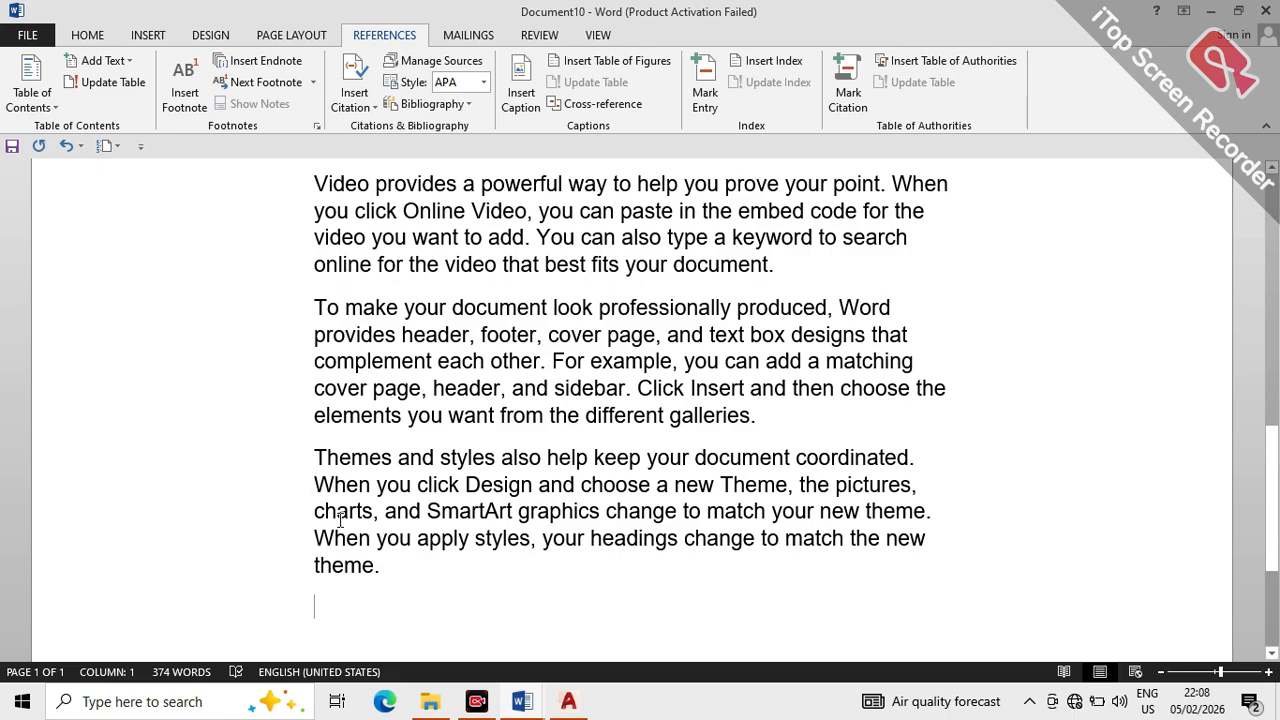
# Mark the word "Themes" at the start of the last paragraph as an index entry and hide the formatting marks.
pyautogui.moveTo(393, 458); pyautogui.dragTo(308, 455)
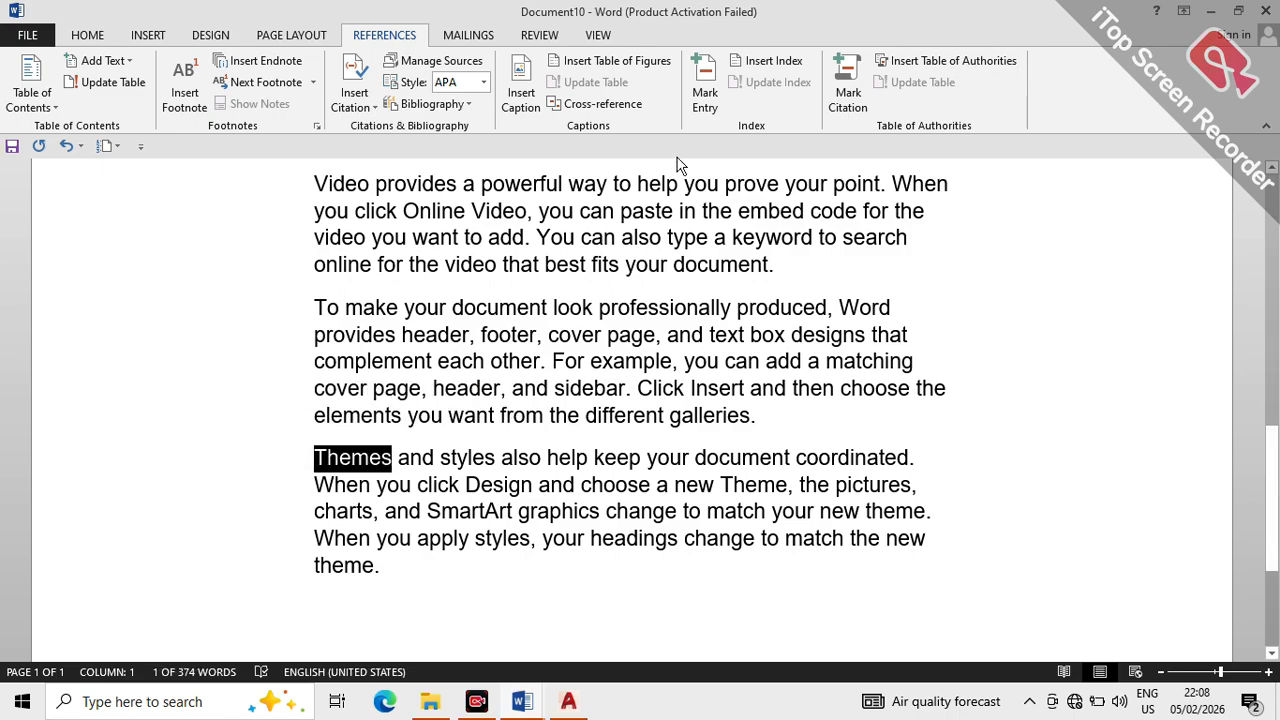
pyautogui.click(705, 82)
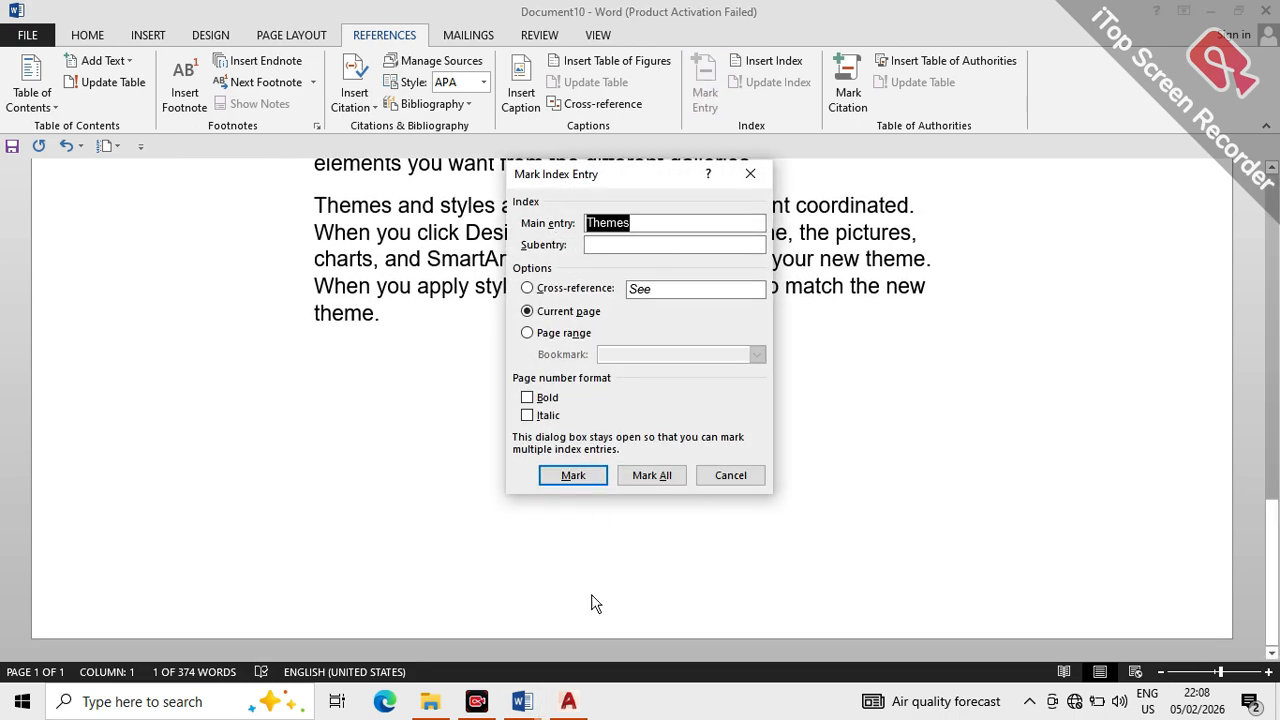
pyautogui.click(566, 477)
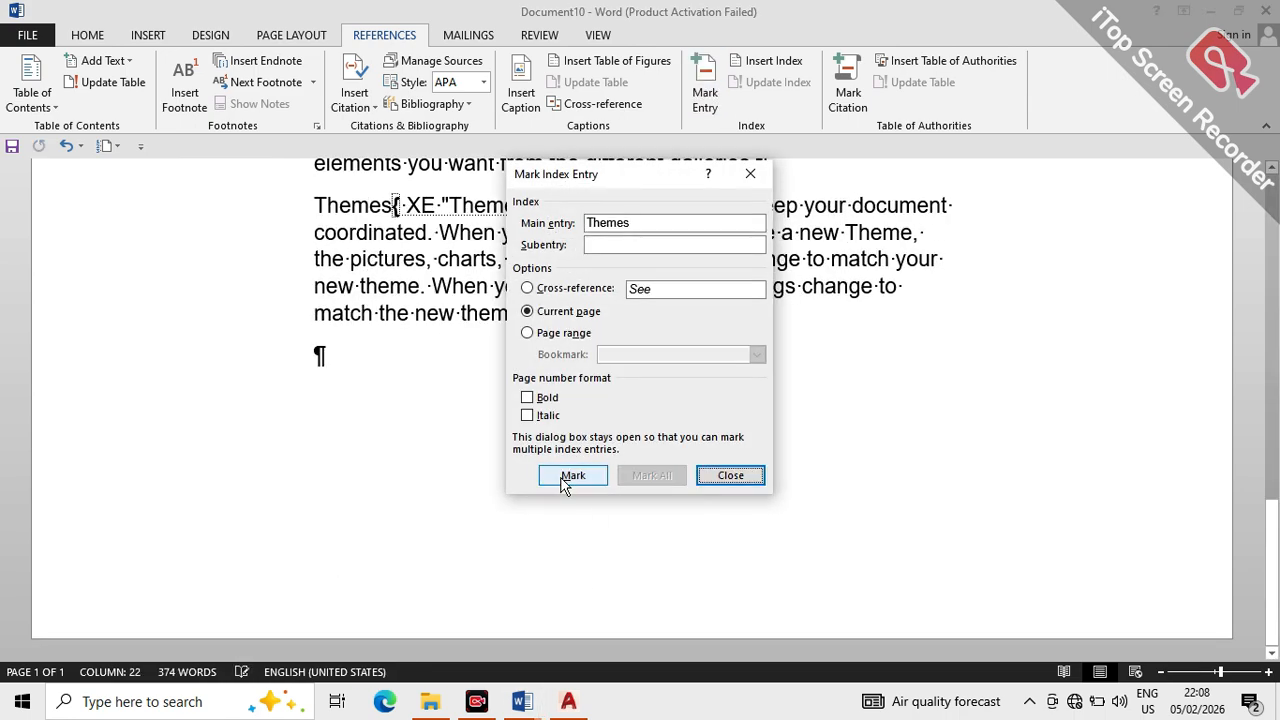
pyautogui.click(716, 479)
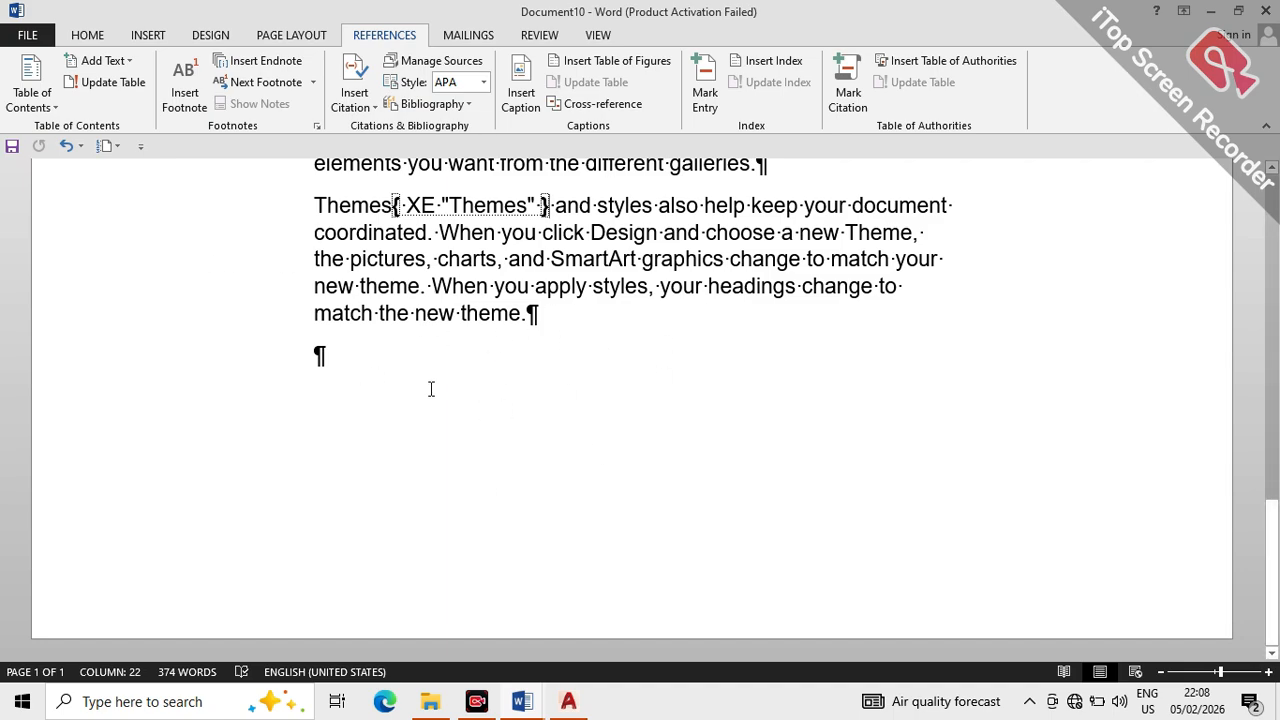
pyautogui.hotkey('ctrl', 'shift', '8')
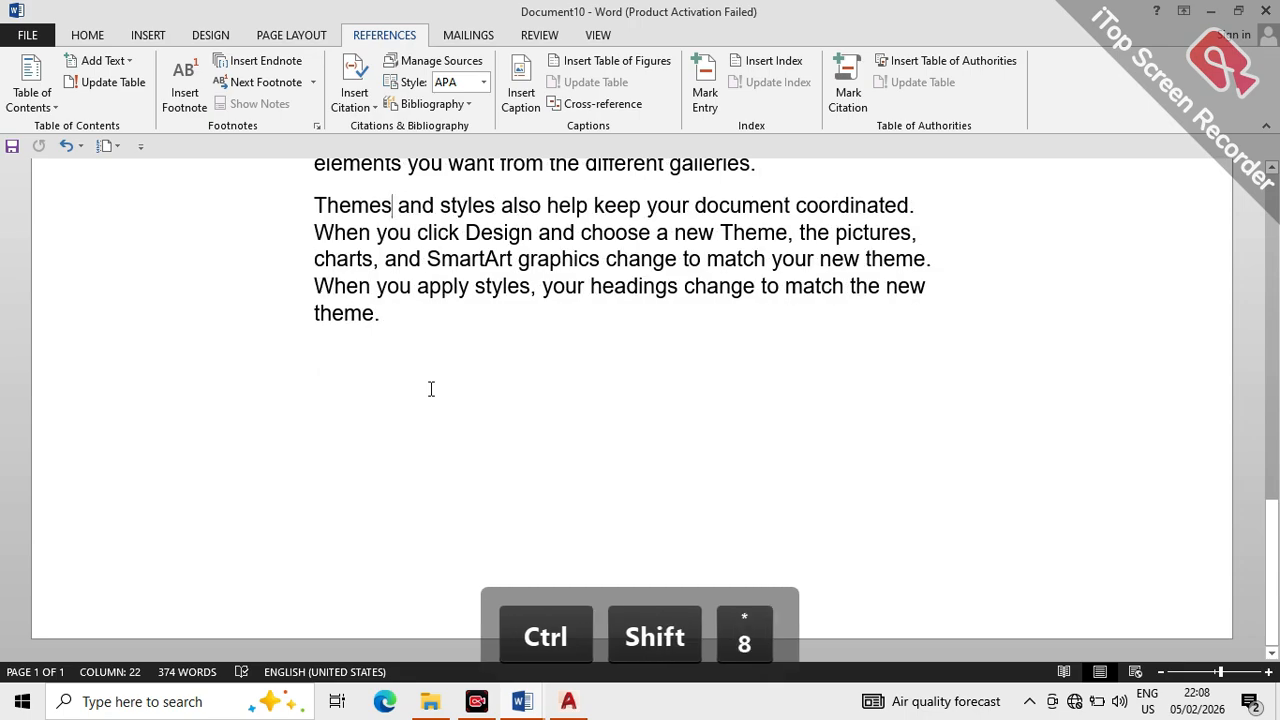
# Mark the word "change" after "your headings" in the last paragraph as an index entry and hide the formatting marks.
pyautogui.doubleClick(757, 285)
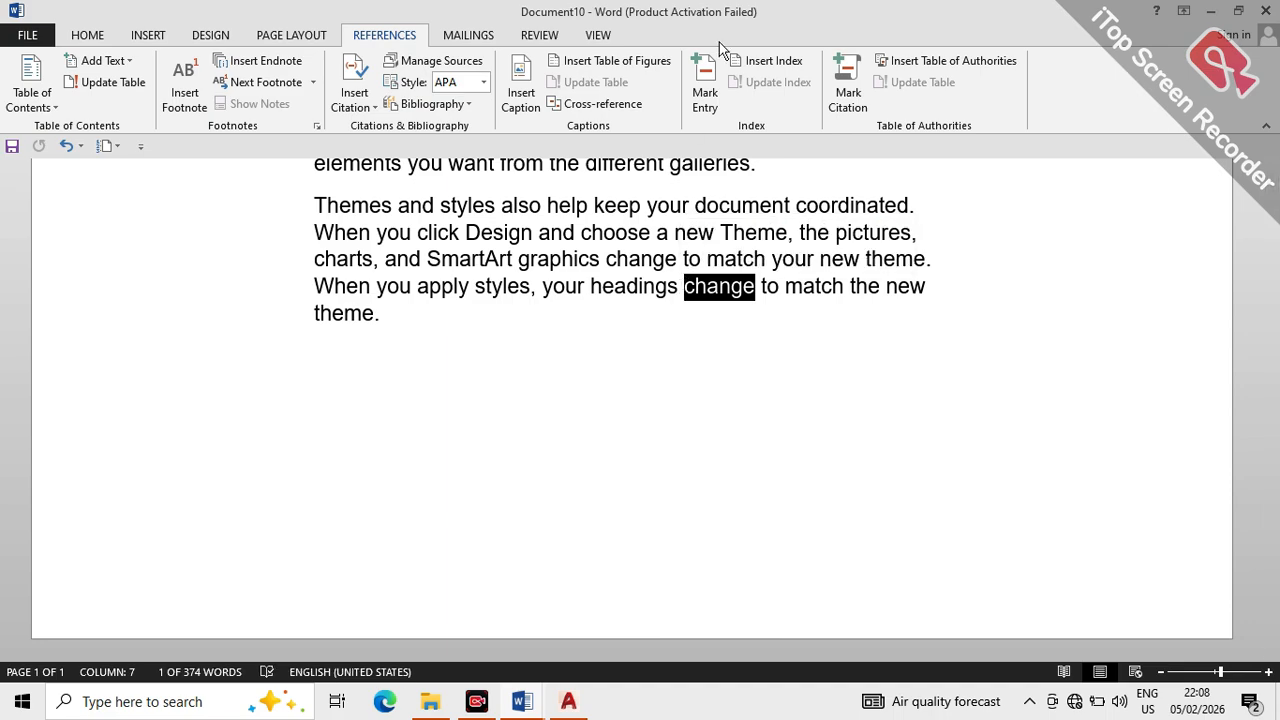
pyautogui.click(705, 88)
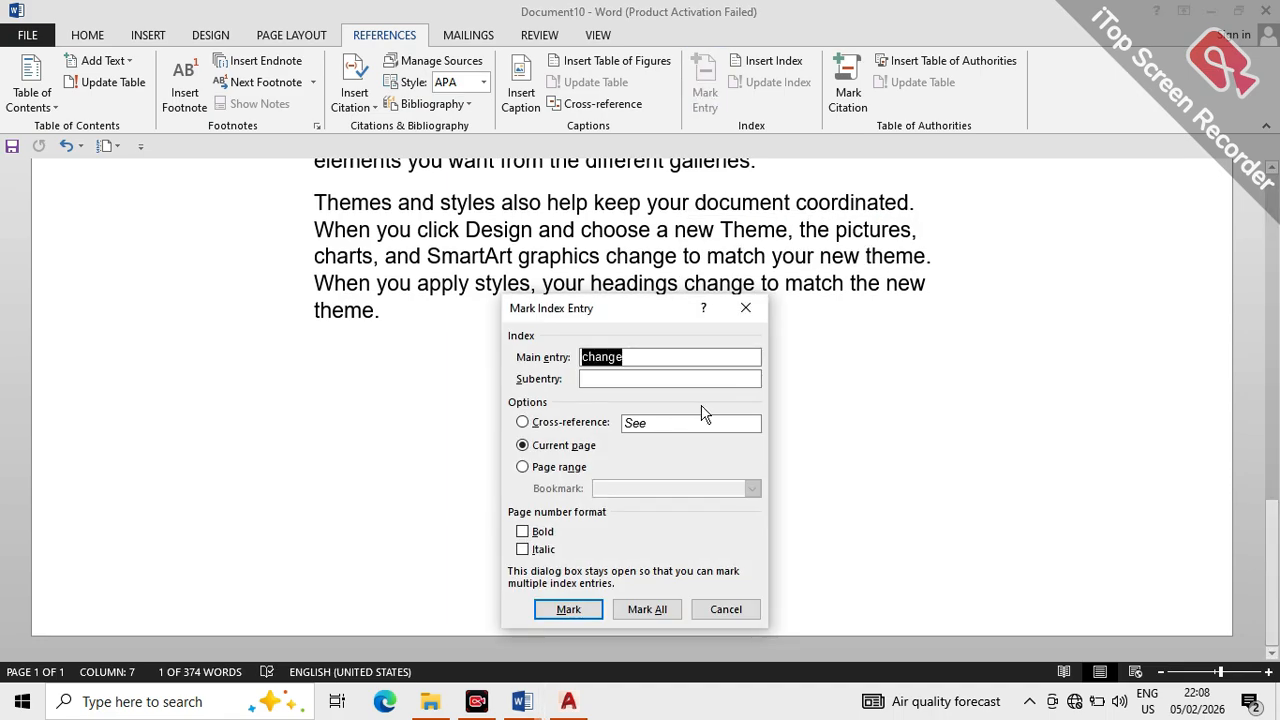
pyautogui.click(566, 611)
pyautogui.click(708, 608)
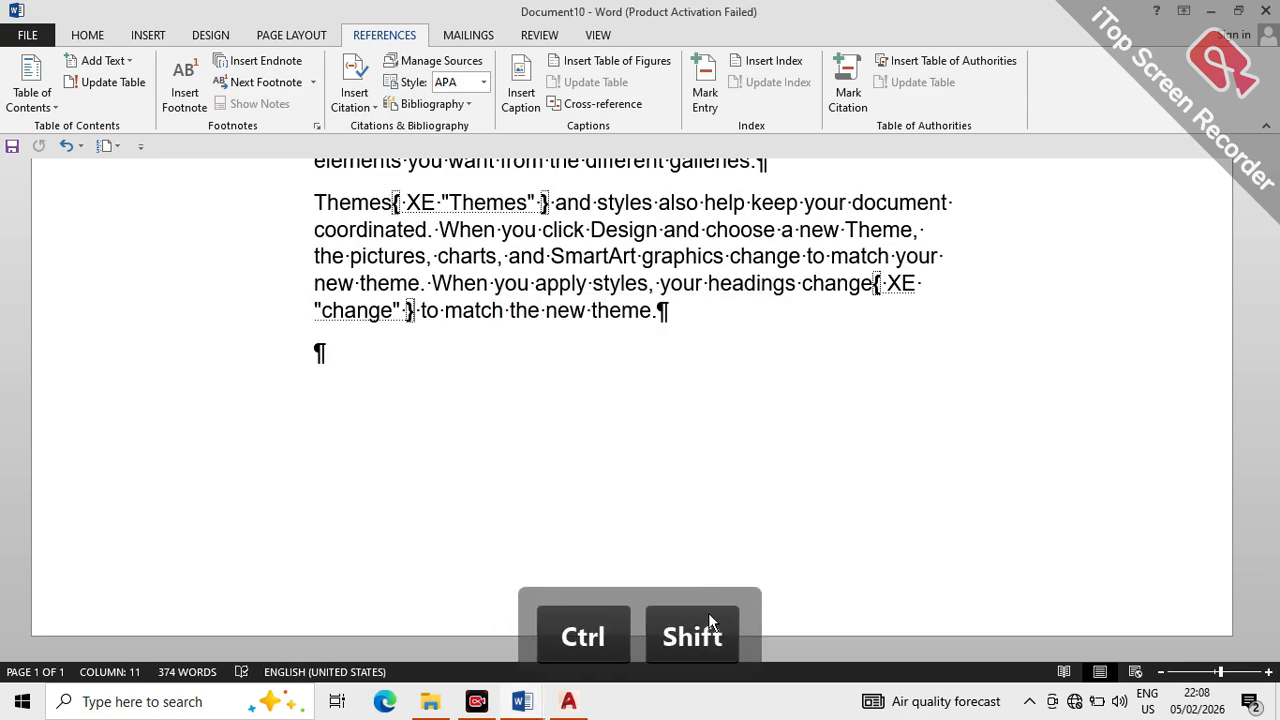
pyautogui.hotkey('ctrl', 'shift', '8')
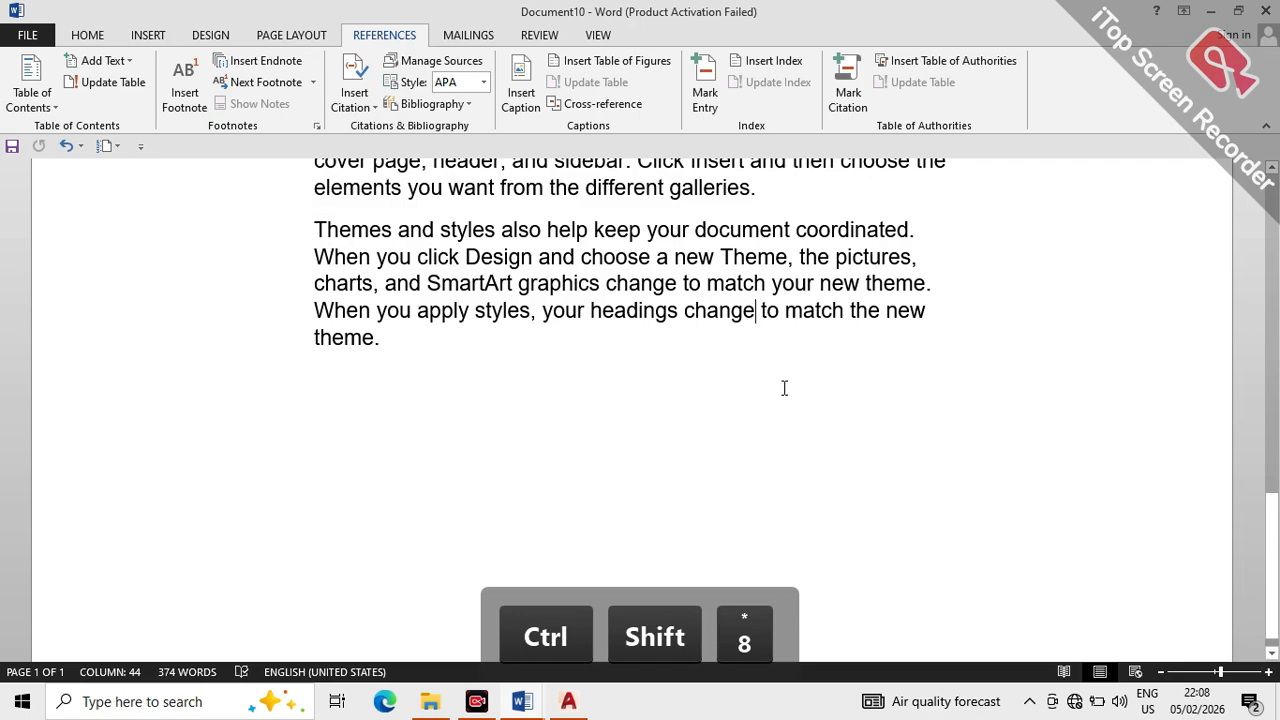
# Delete the document's first paragraph, which begins "Video provides a powerful way".
pyautogui.press('Up')
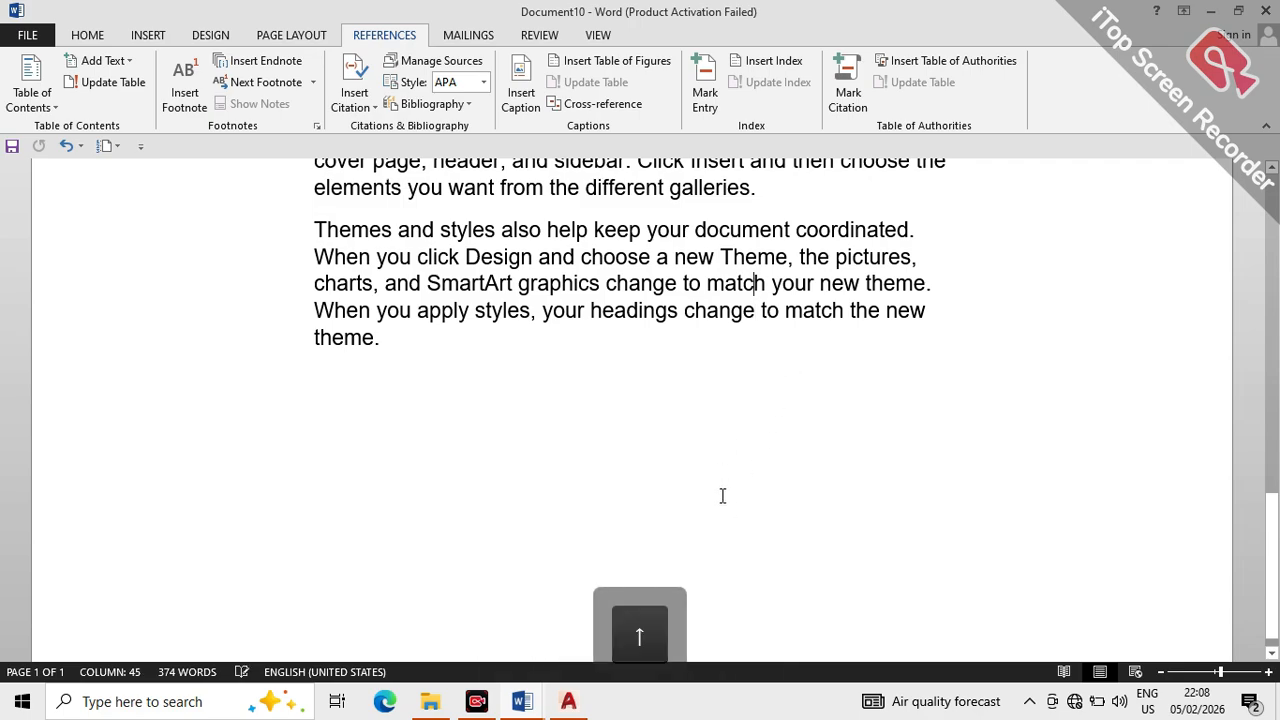
pyautogui.press('Up')
pyautogui.press('Up')
pyautogui.press('Up')
pyautogui.press('Up')
pyautogui.press('Up')
pyautogui.press('Up')
pyautogui.press('Up')
pyautogui.press('Up')
pyautogui.press('Up')
pyautogui.press('Up')
pyautogui.press('Up')
pyautogui.press('Up')
pyautogui.press('Up')
pyautogui.press('Up')
pyautogui.press('Up')
pyautogui.press('Up')
pyautogui.press('Up')
pyautogui.press('Up')
pyautogui.press('Up')
pyautogui.press('Up')
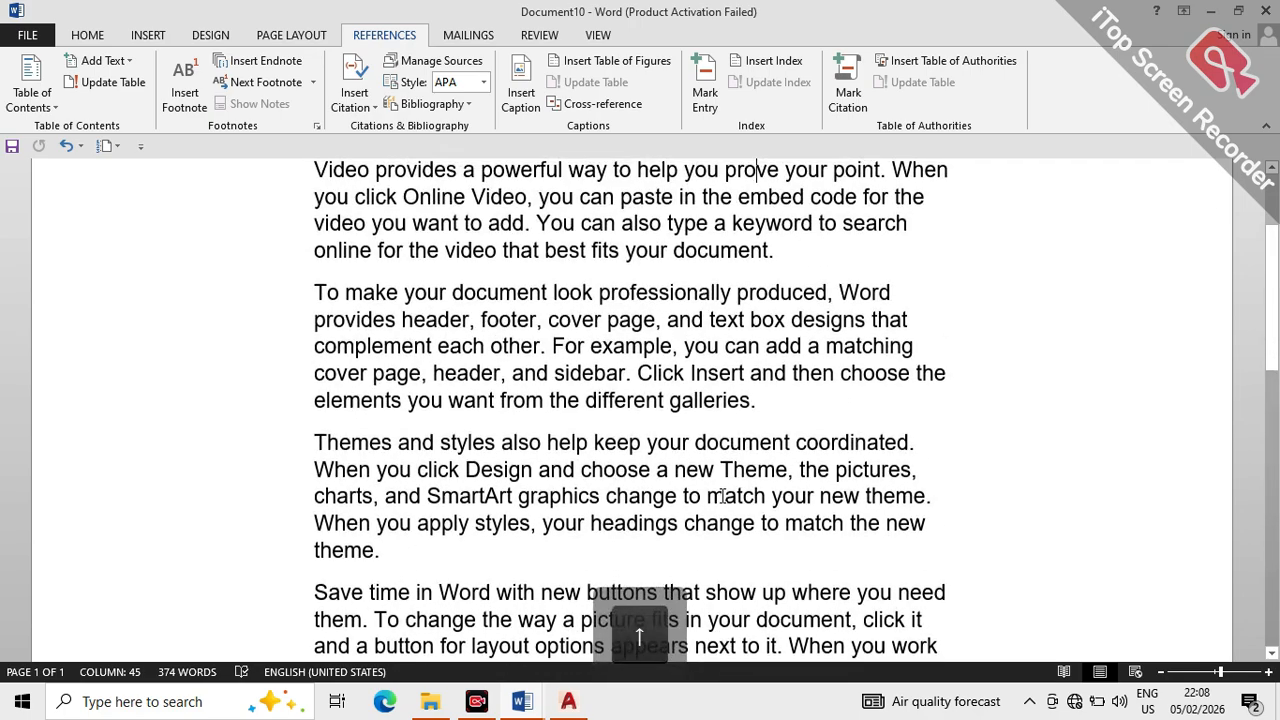
pyautogui.press('Left')
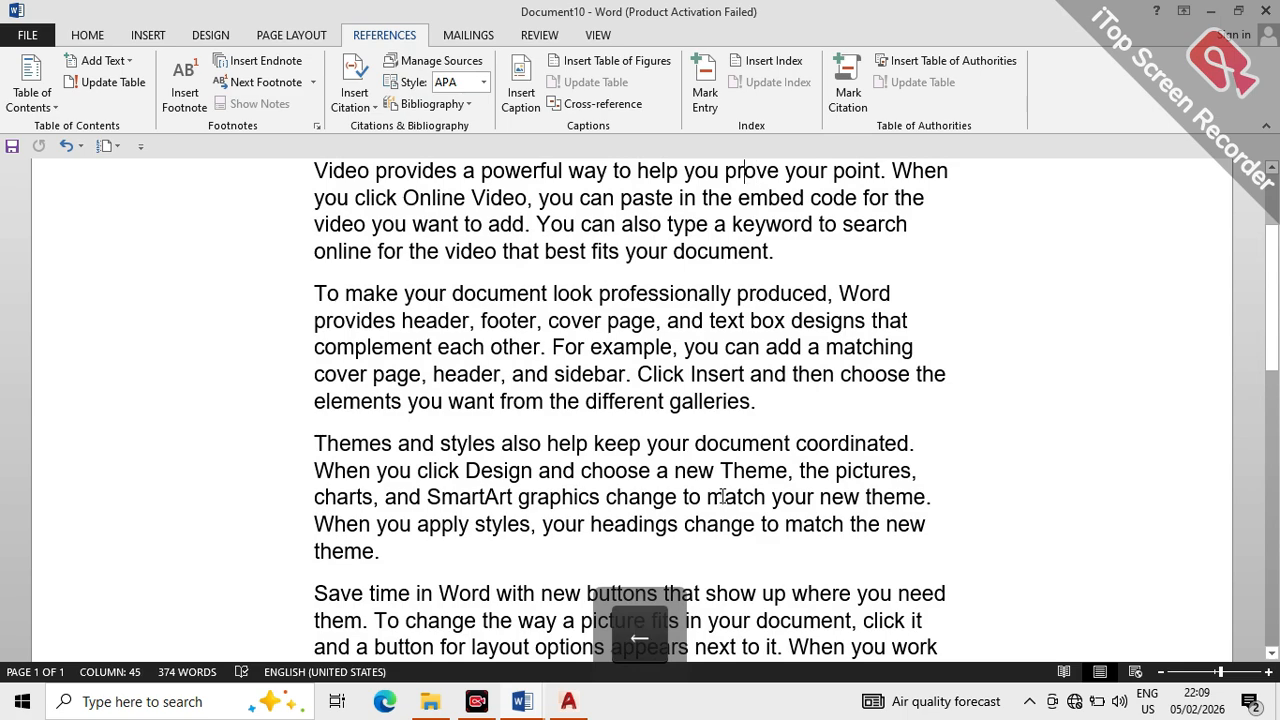
pyautogui.press('Left')
pyautogui.press('Left')
pyautogui.press('Left')
pyautogui.press('Left')
pyautogui.press('Left')
pyautogui.press('Left')
pyautogui.press('Left')
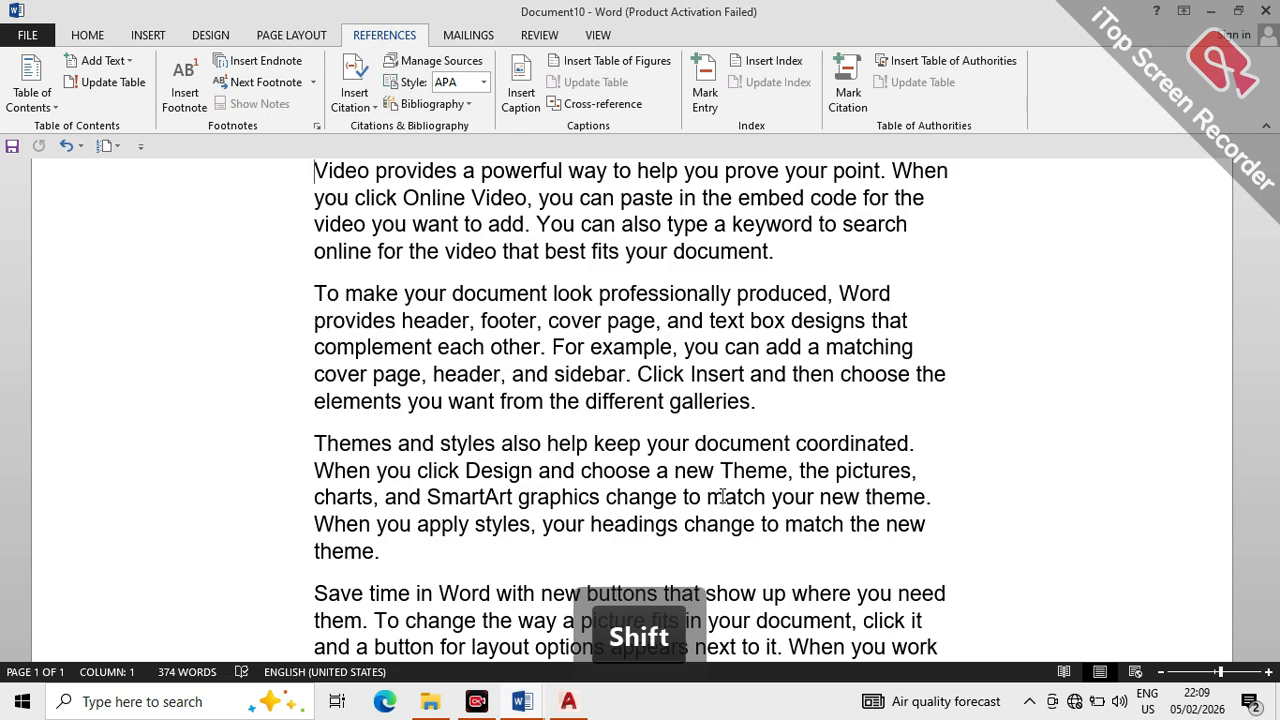
pyautogui.hotkey('shift', 'Right')
pyautogui.hotkey('shift', 'Right')
pyautogui.hotkey('shift', 'Right')
pyautogui.hotkey('shift', 'Down')
pyautogui.hotkey('shift', 'Right')
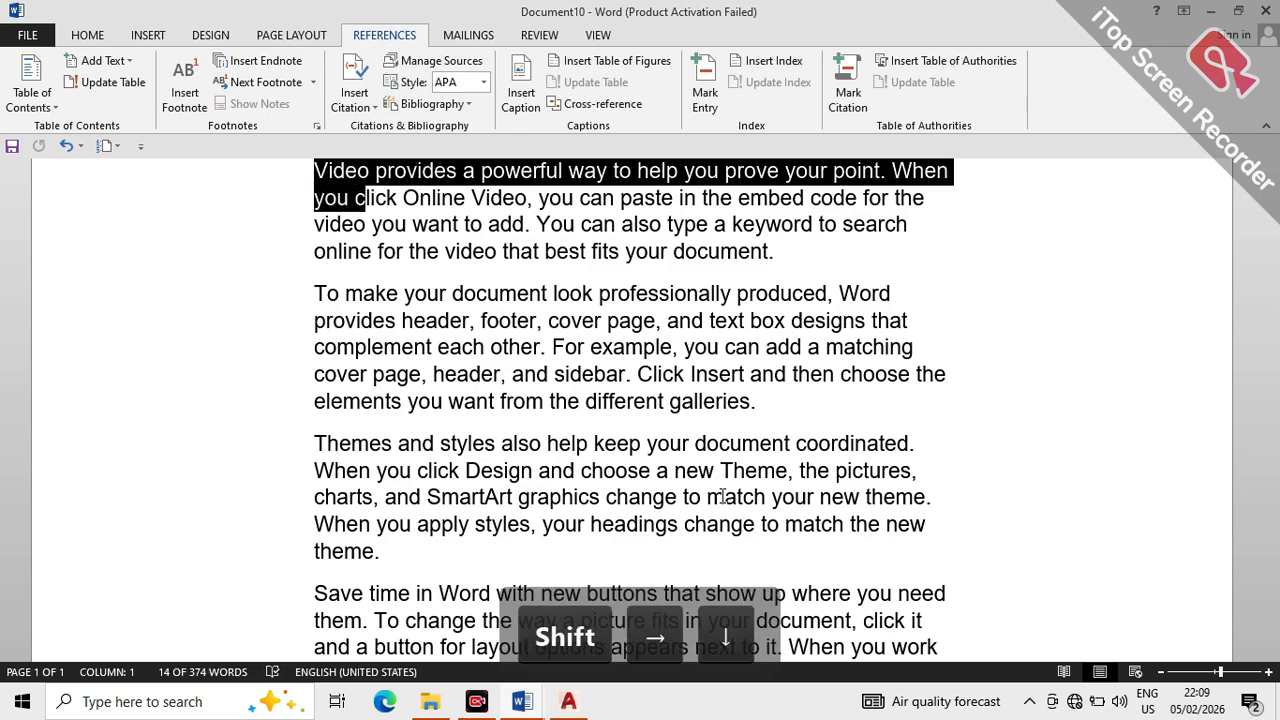
pyautogui.hotkey('shift', 'Down')
pyautogui.hotkey('shift', 'Down')
pyautogui.hotkey('shift', 'Right')
pyautogui.hotkey('shift', 'Right')
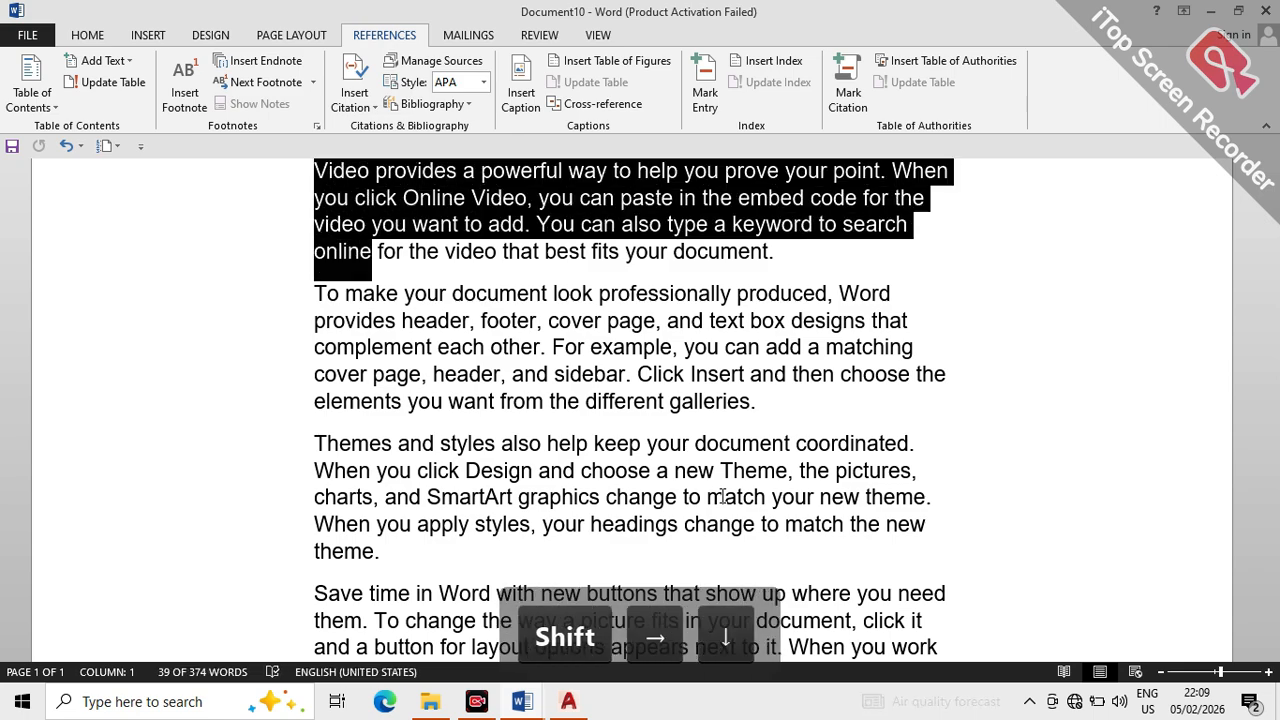
pyautogui.hotkey('shift', 'Right')
pyautogui.hotkey('shift', 'Right')
pyautogui.hotkey('shift', 'Right')
pyautogui.hotkey('shift', 'Right')
pyautogui.hotkey('shift', 'Right')
pyautogui.hotkey('shift', 'Right')
pyautogui.hotkey('shift', 'Right')
pyautogui.hotkey('shift', 'Right')
pyautogui.hotkey('shift', 'Right')
pyautogui.hotkey('shift', 'Right')
pyautogui.hotkey('shift', 'Right')
pyautogui.hotkey('shift', 'Right')
pyautogui.hotkey('shift', 'Right')
pyautogui.hotkey('shift', 'Right')
pyautogui.hotkey('shift', 'Right')
pyautogui.hotkey('shift', 'Right')
pyautogui.hotkey('shift', 'Right')
pyautogui.hotkey('shift', 'Right')
pyautogui.hotkey('shift', 'Right')
pyautogui.hotkey('shift', 'Right')
pyautogui.hotkey('shift', 'Right')
pyautogui.hotkey('shift', 'Right')
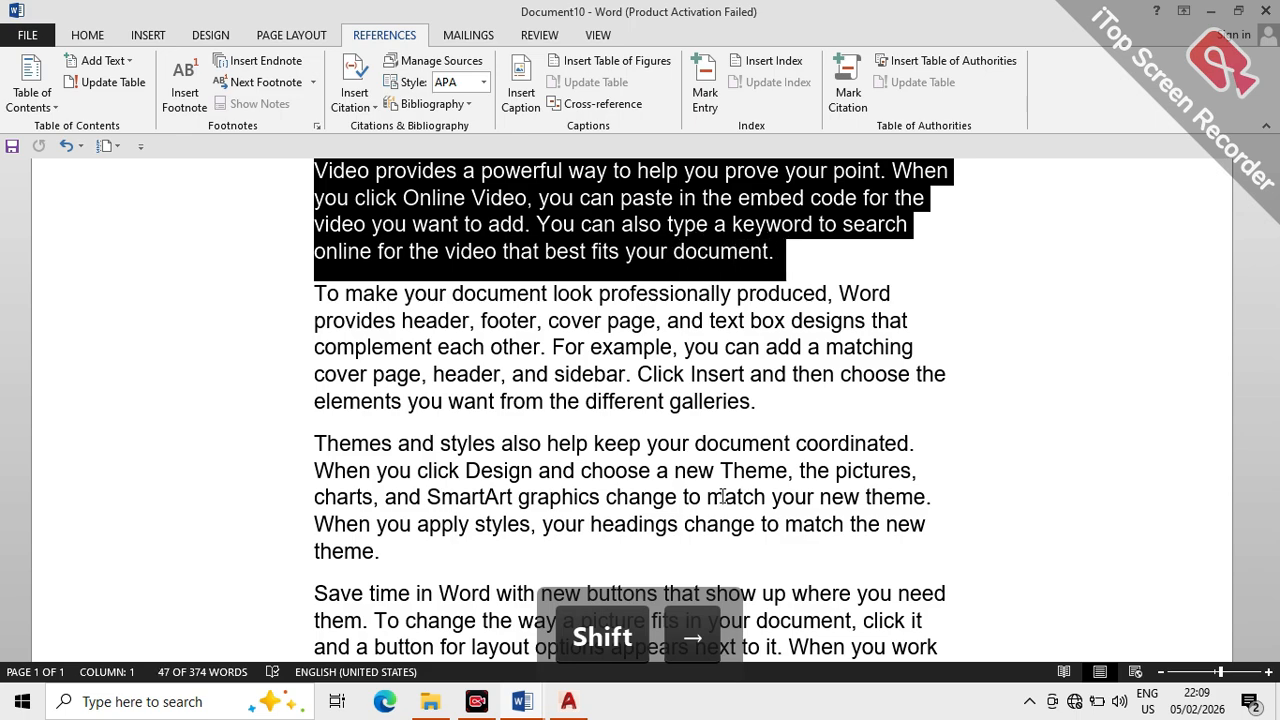
pyautogui.press('BackSpace')
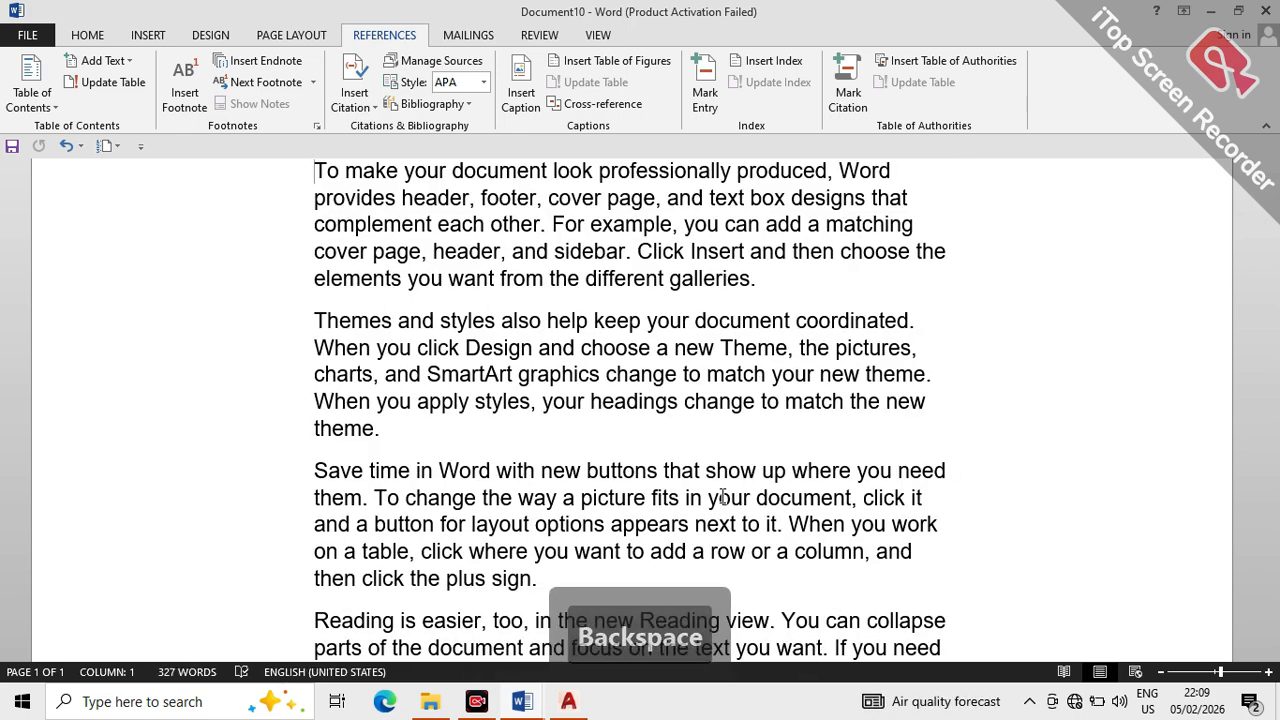
# Add a page break before the sample text and insert an index with the default settings on the blank first page.
pyautogui.hotkey('ctrl', 'Return')
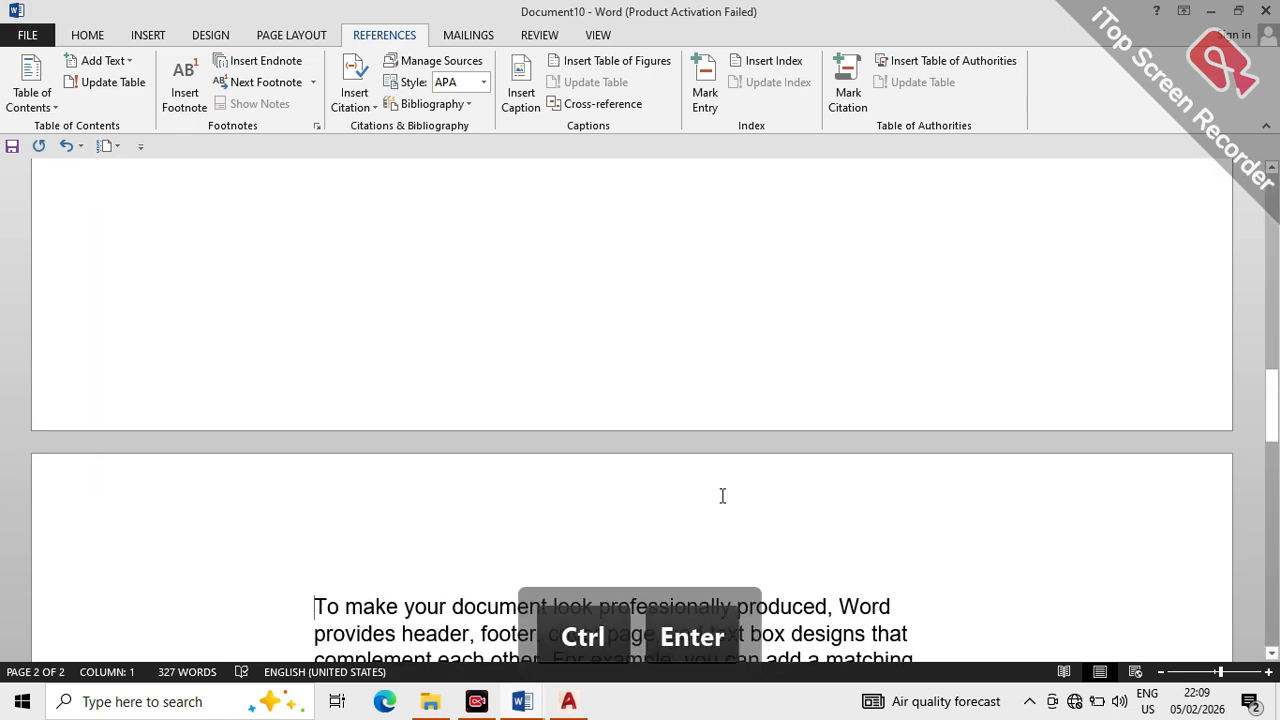
pyautogui.hotkey('ctrl', 'Home')
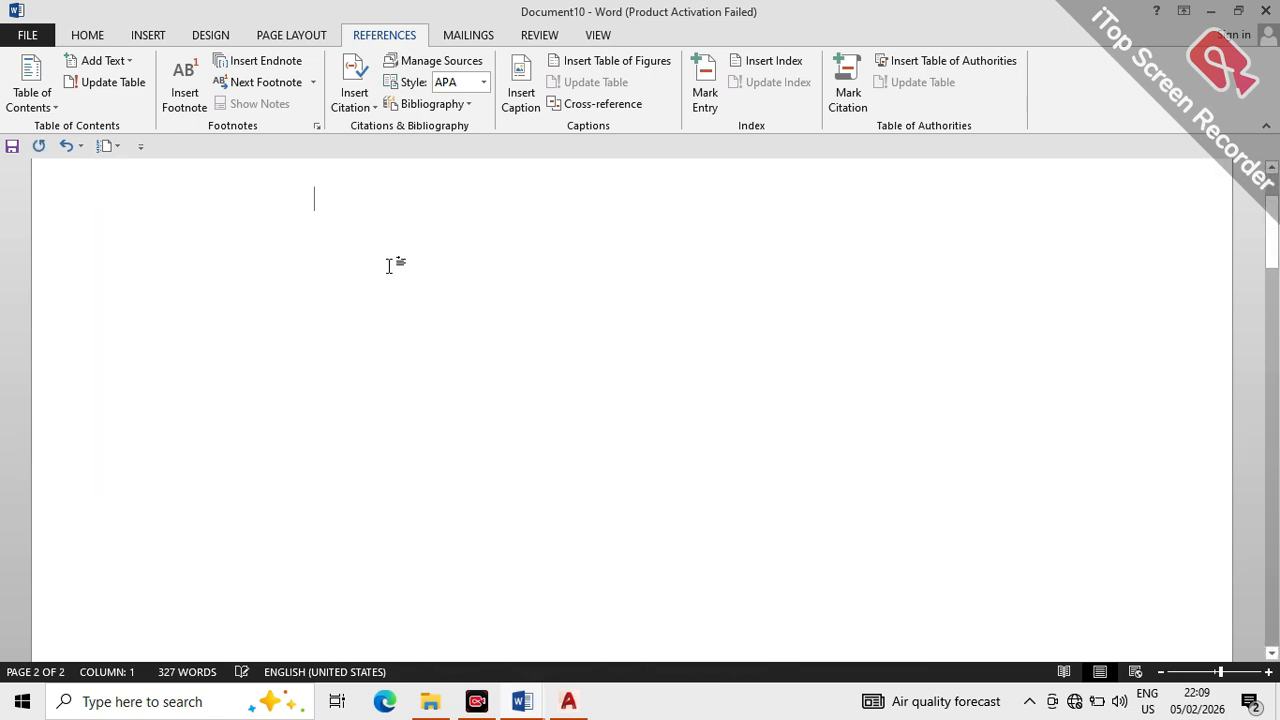
pyautogui.click(762, 64)
pyautogui.click(740, 527)
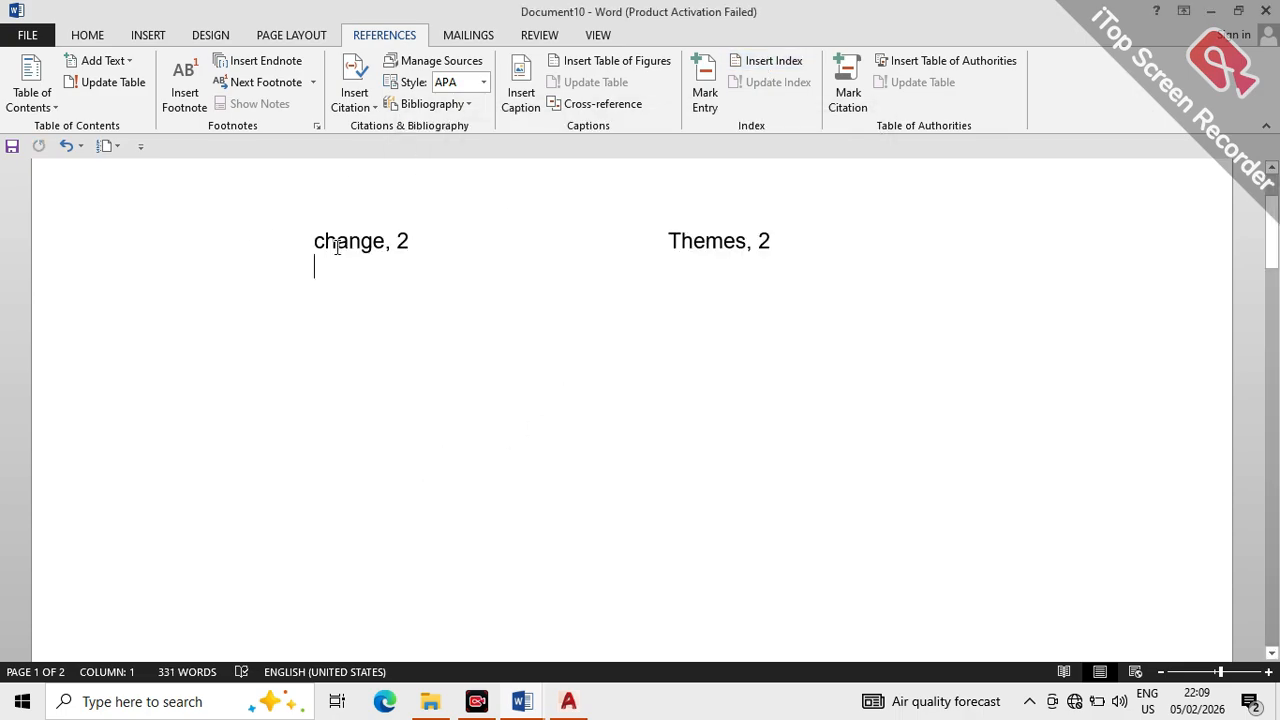
pyautogui.click(346, 243)
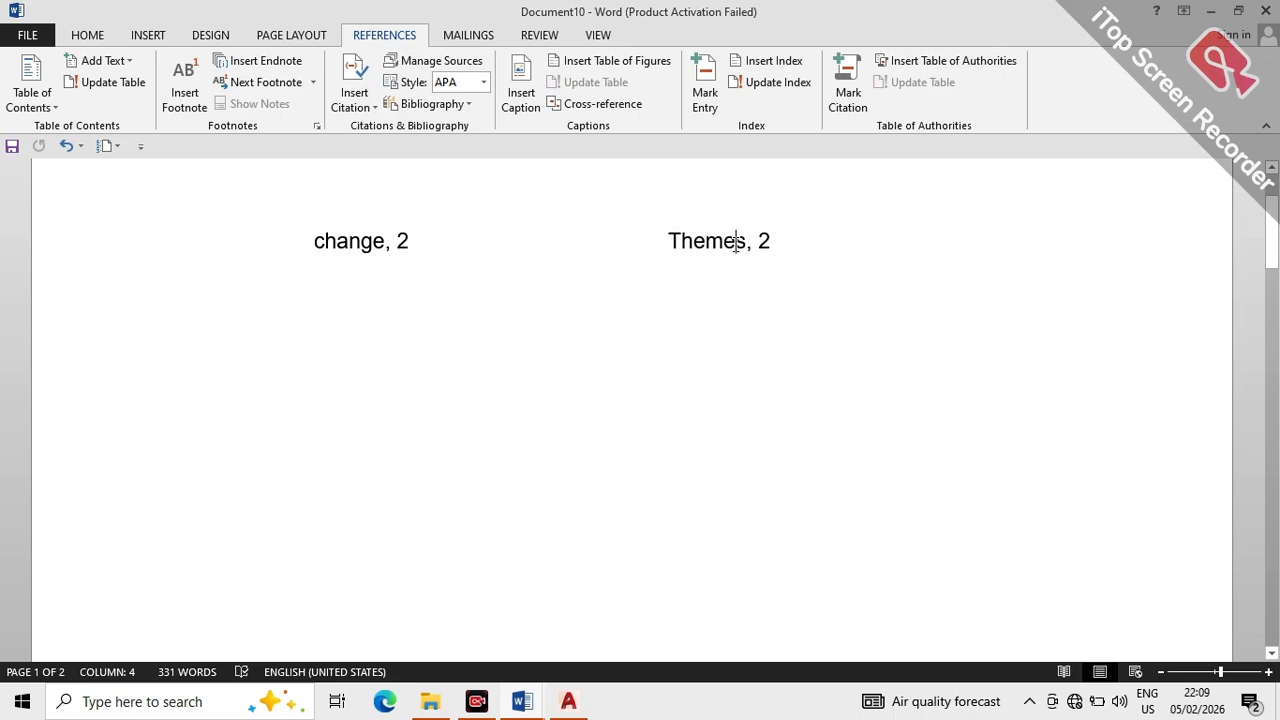
pyautogui.click(670, 240)
# Mark the word "produced" in the first paragraph of page 2 as an index entry and hide the formatting marks.
pyautogui.press('Down')
pyautogui.press('Down')
pyautogui.press('Down')
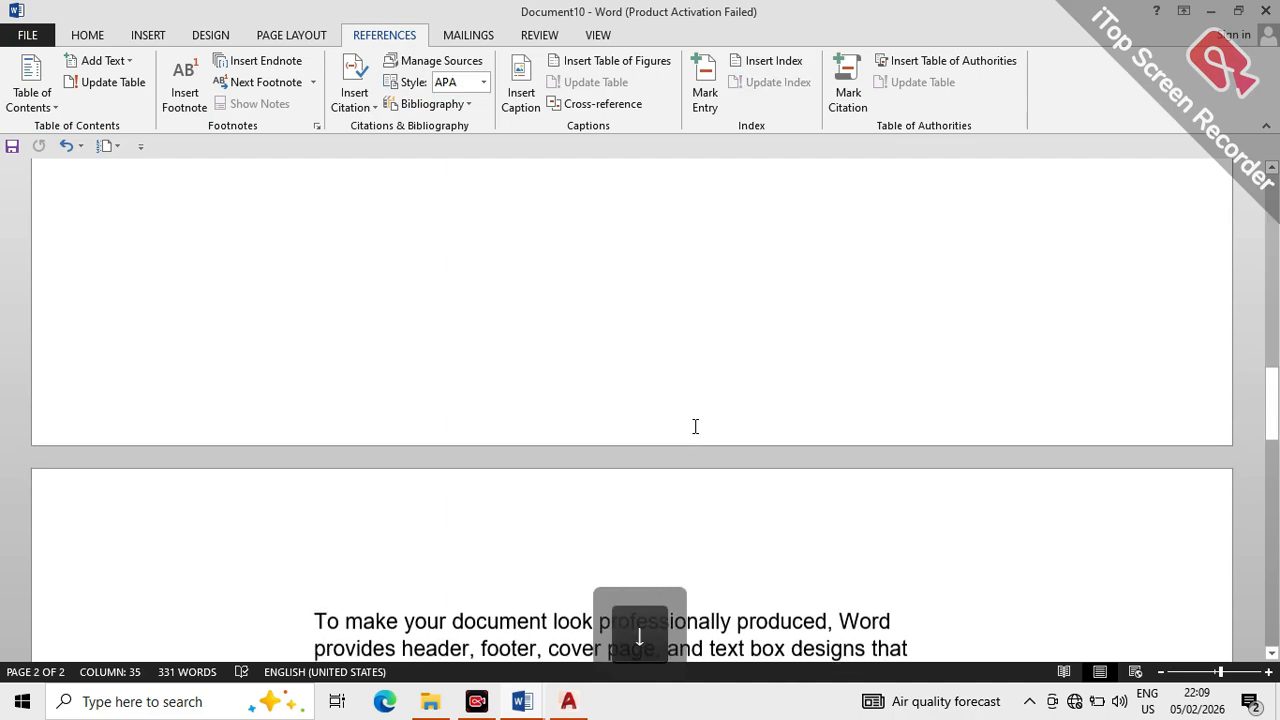
pyautogui.press('Down')
pyautogui.press('Down')
pyautogui.press('Down')
pyautogui.press('Down')
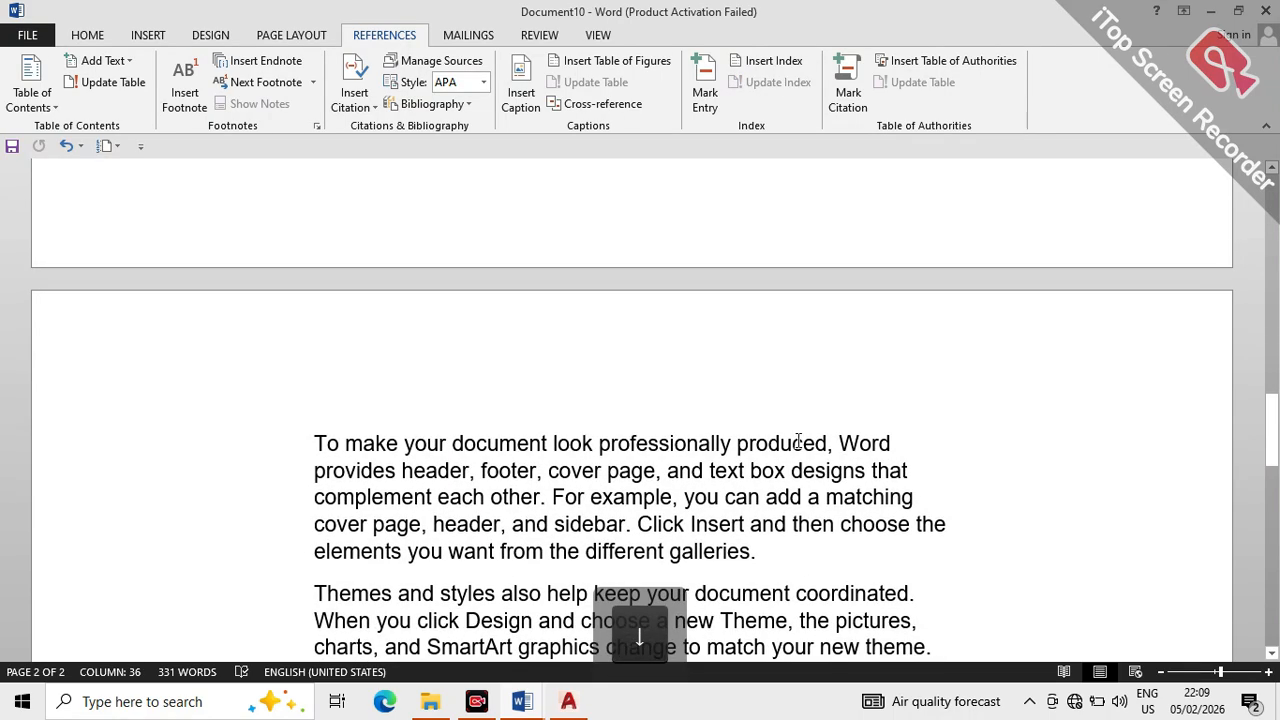
pyautogui.moveTo(827, 444); pyautogui.dragTo(742, 444)
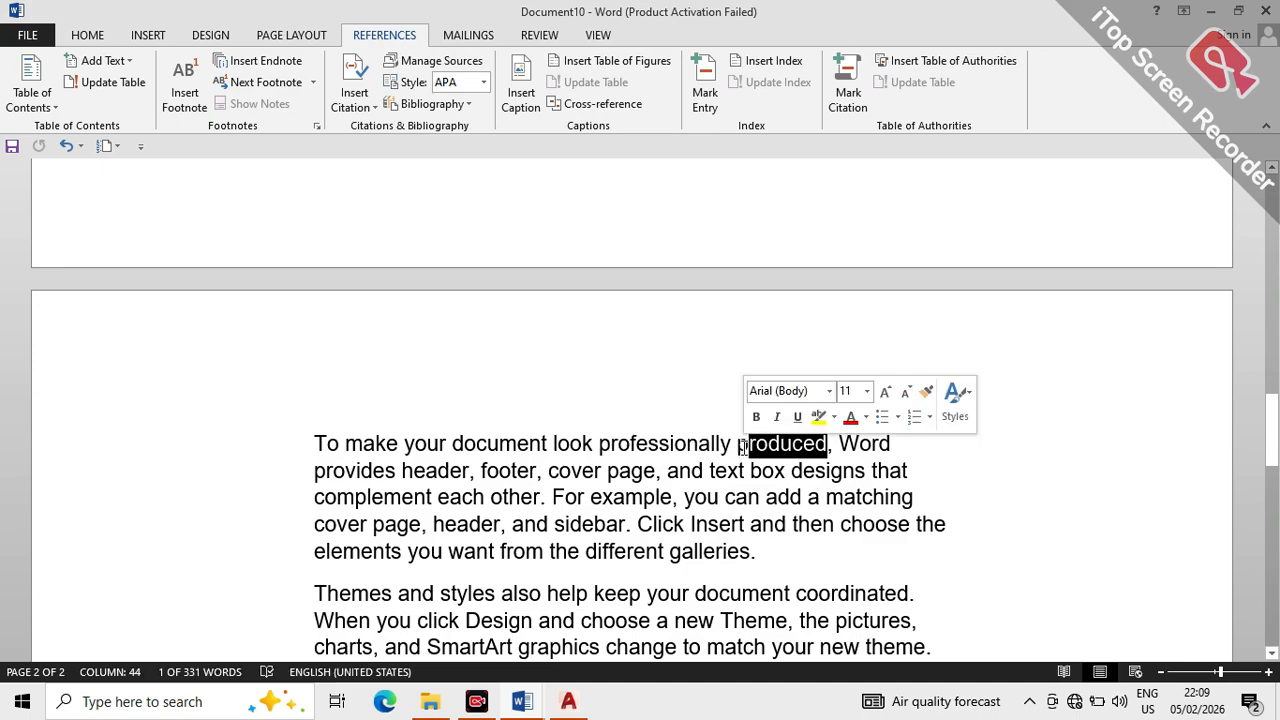
pyautogui.hotkey('shift', 'Left')
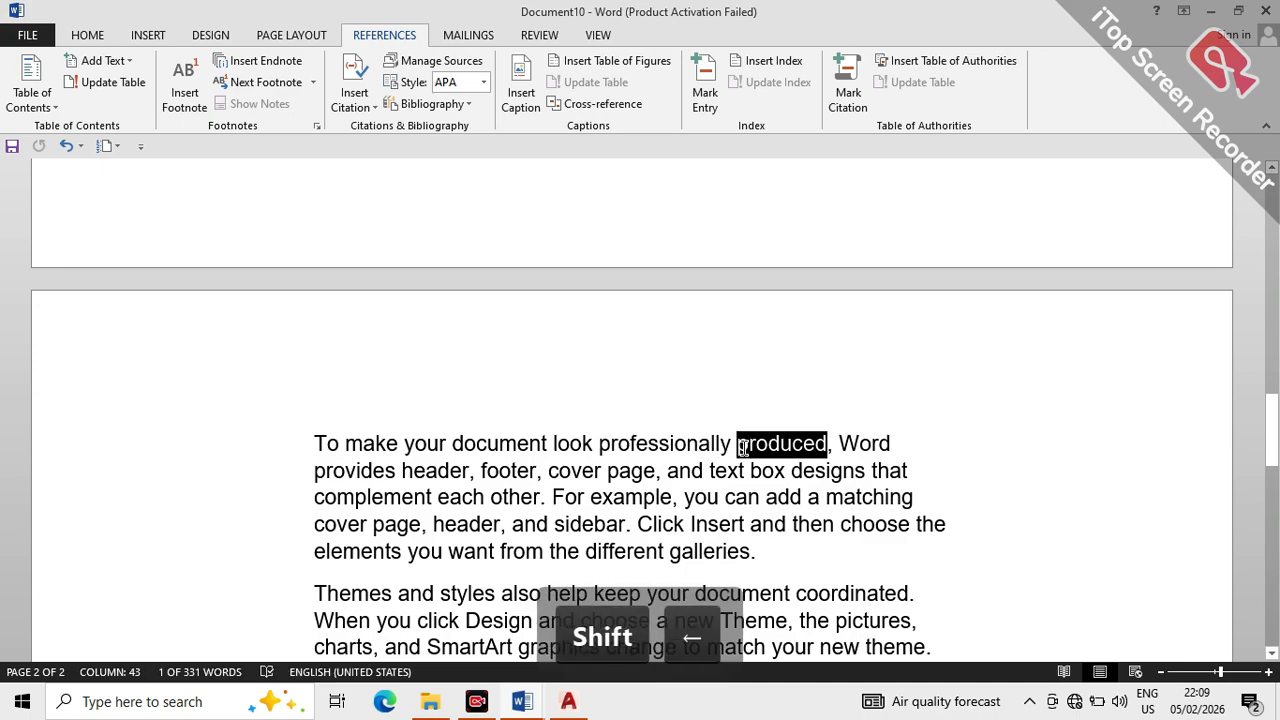
pyautogui.click(705, 92)
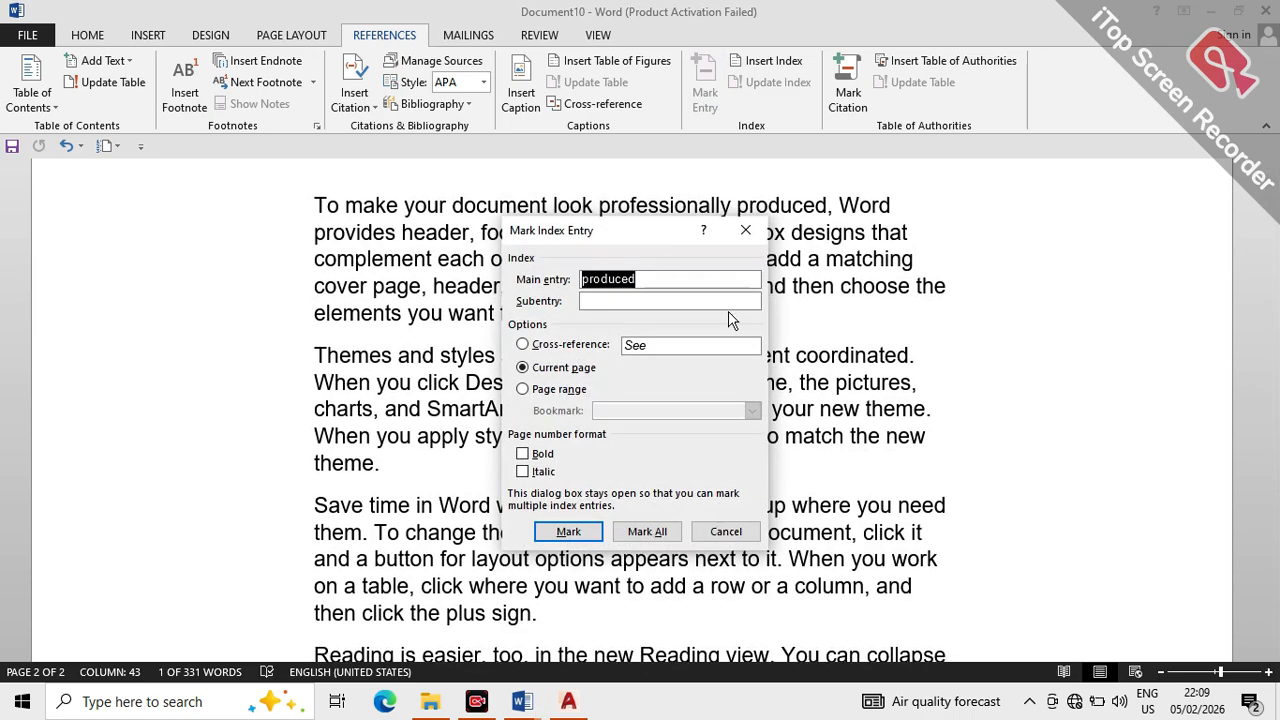
pyautogui.click(593, 538)
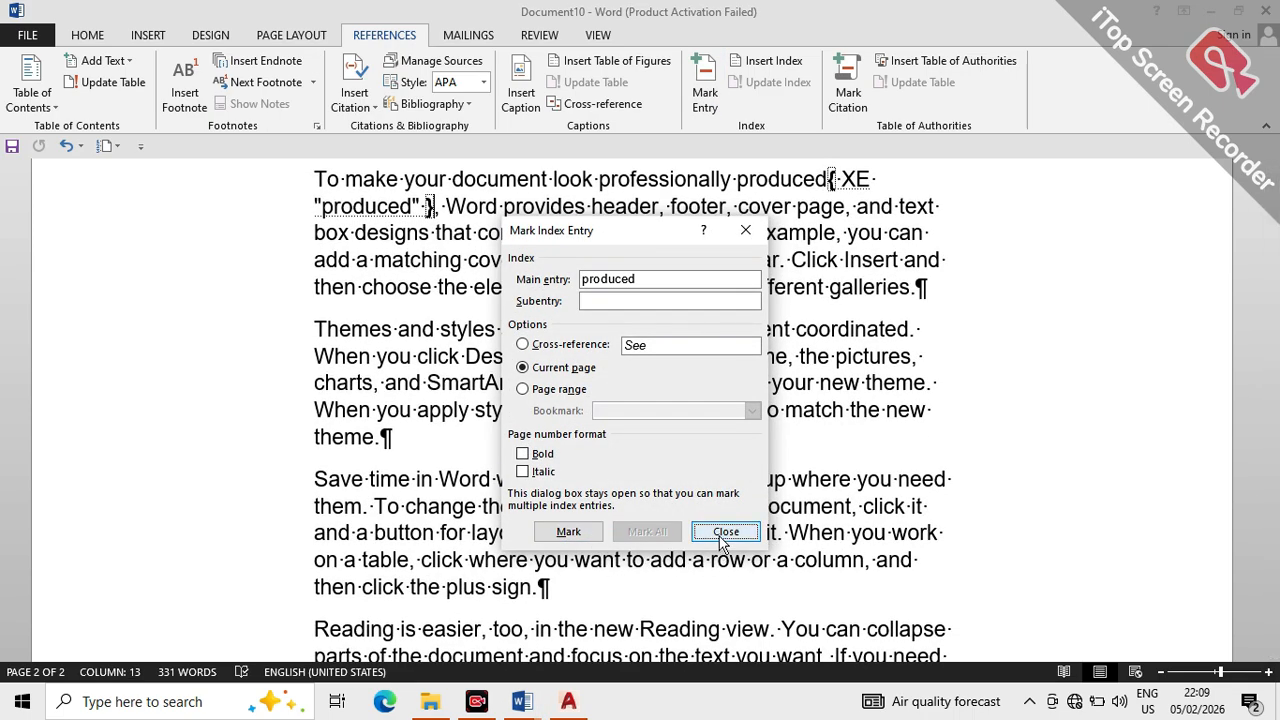
pyautogui.click(719, 533)
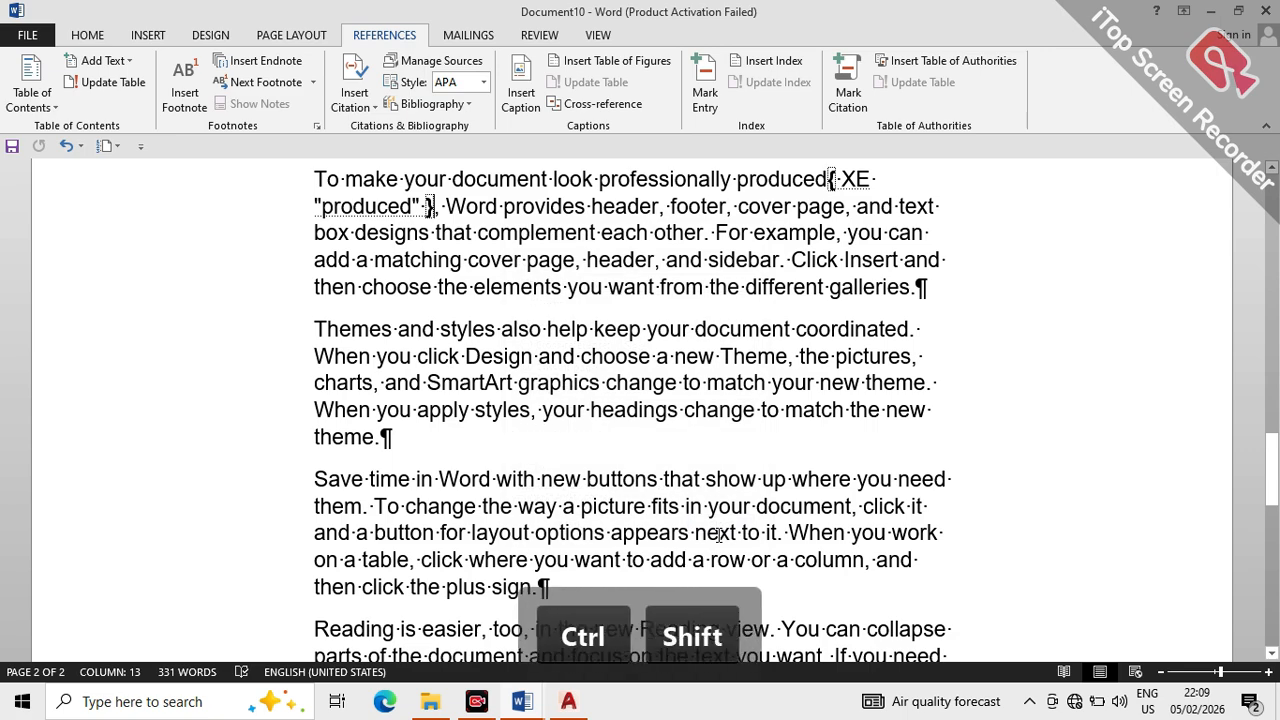
pyautogui.hotkey('ctrl', 'shift', '8')
# Update the index on the first page to include the newly marked entry "produced".
pyautogui.press('pageup')
pyautogui.press('pageup')
pyautogui.press('pageup')
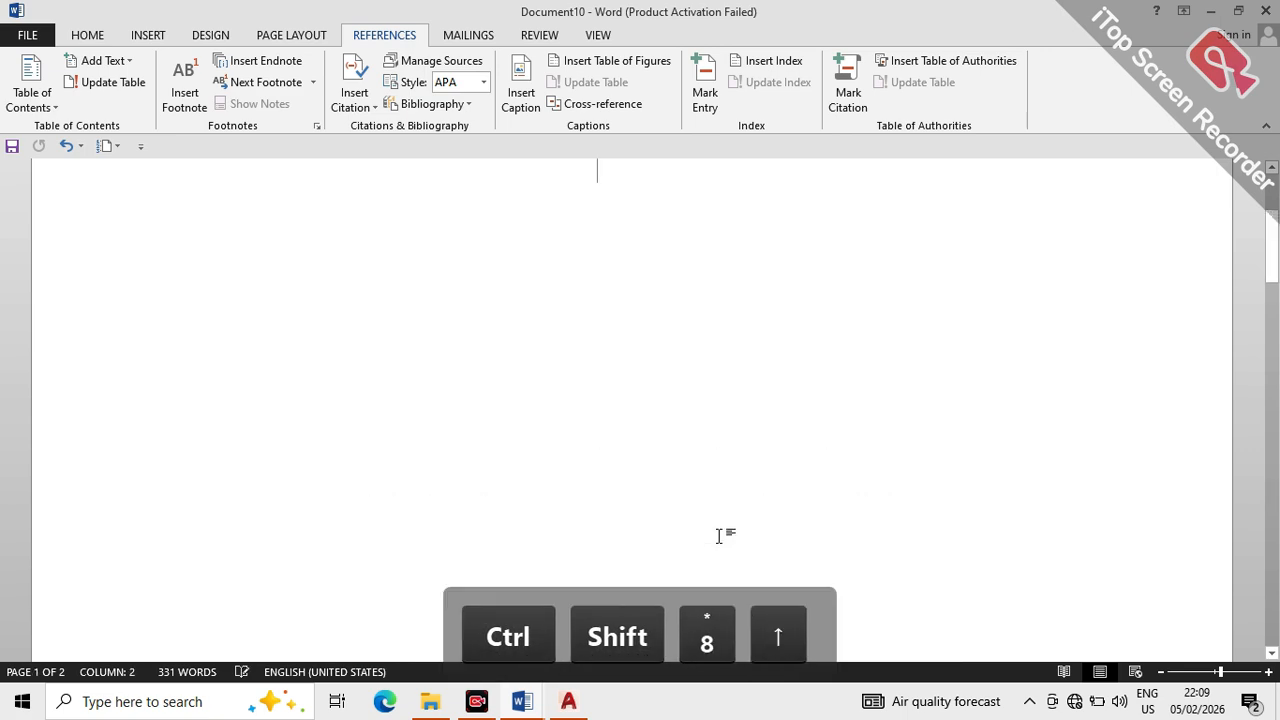
pyautogui.press('pageup')
pyautogui.click(704, 380)
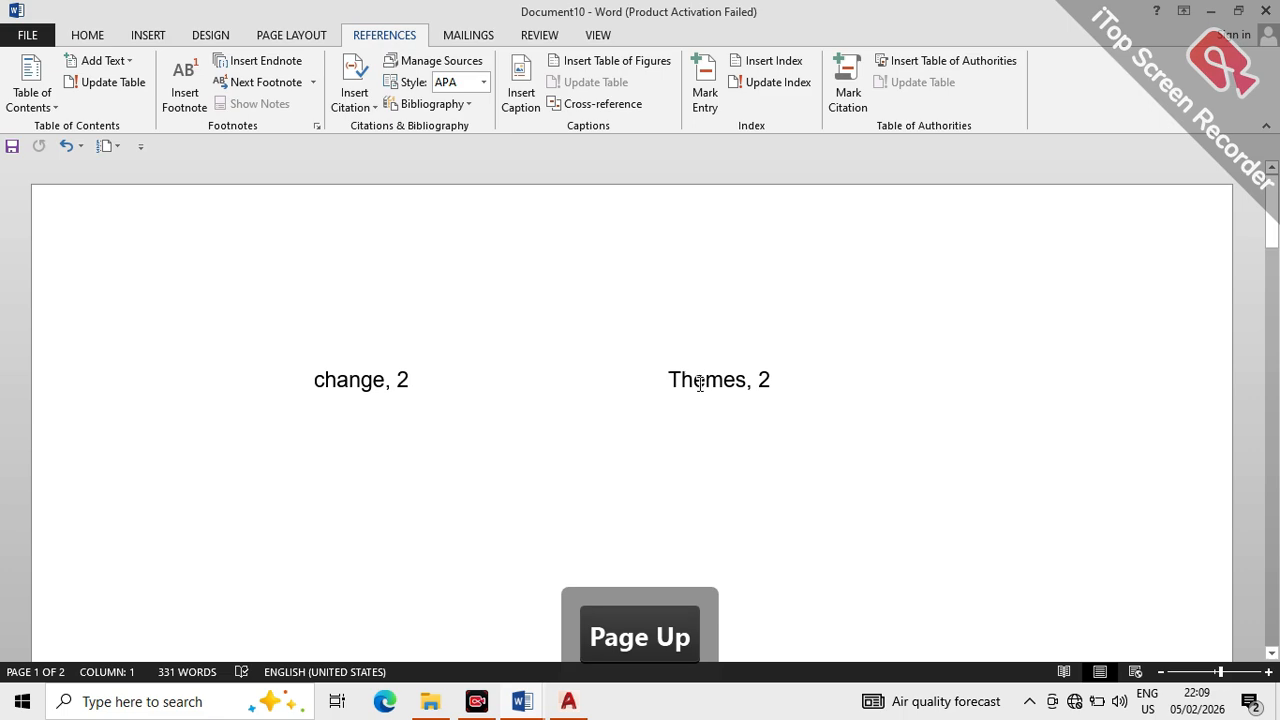
pyautogui.click(768, 84)
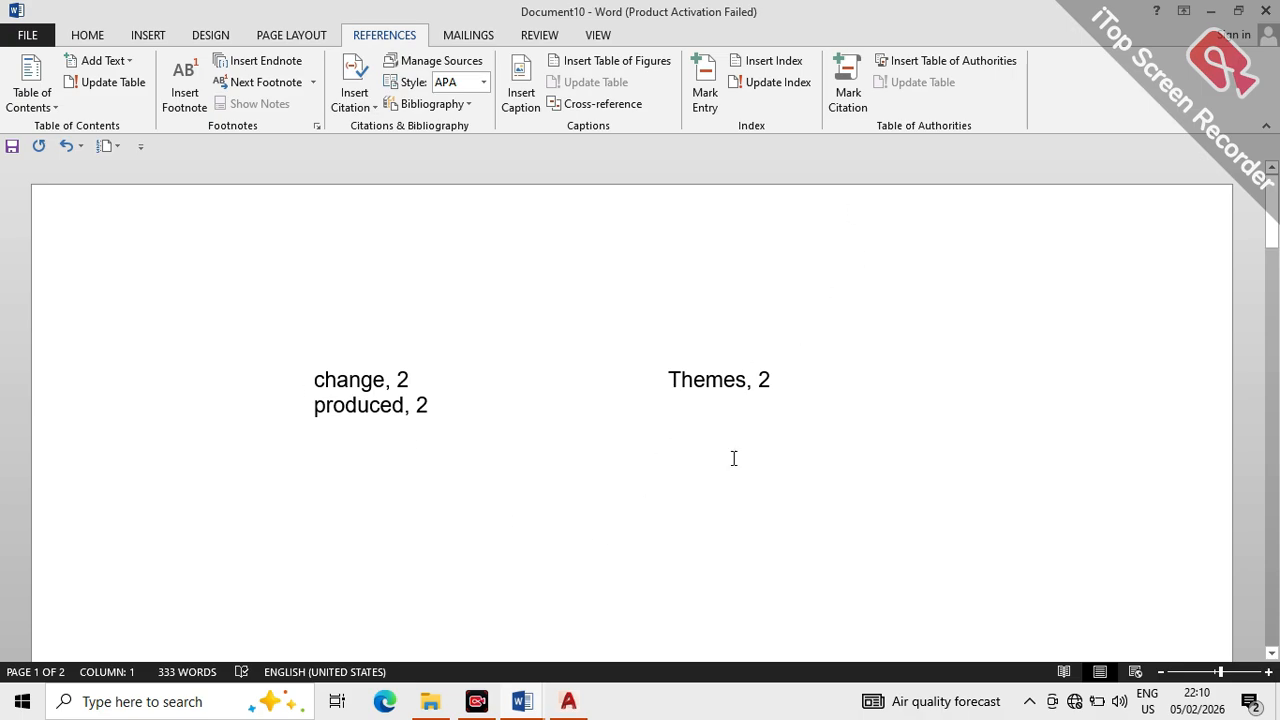
# Mark "Word" after "produced," in the first paragraph of page 2 as a citation in the Cases category and hide the formatting marks.
pyautogui.press('Down')
pyautogui.press('Down')
pyautogui.press('Down')
pyautogui.press('Down')
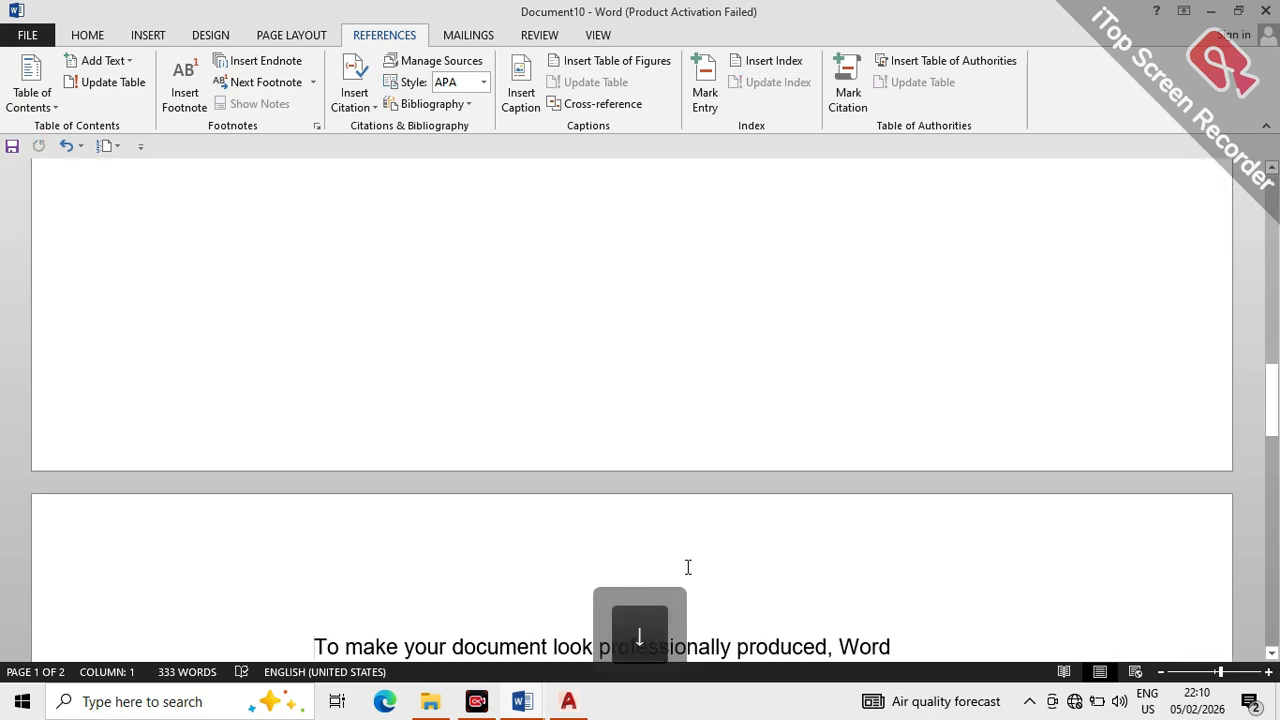
pyautogui.press('Down')
pyautogui.press('Down')
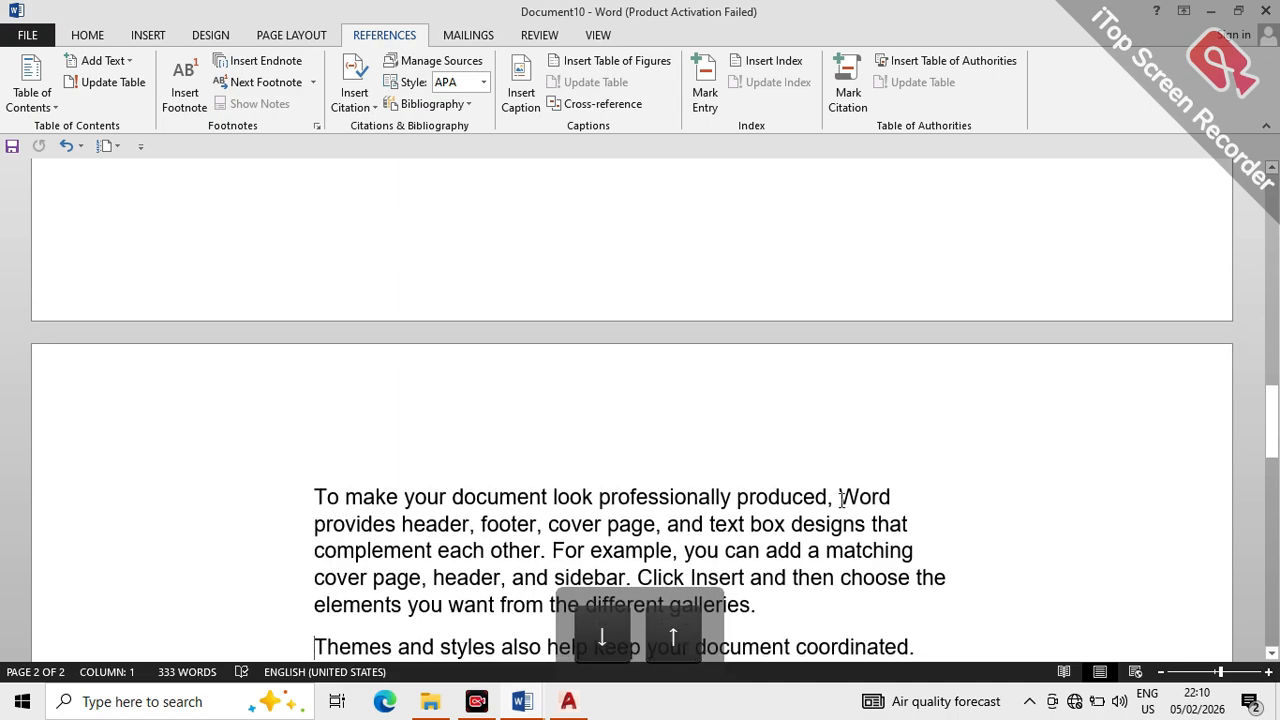
pyautogui.moveTo(838, 497); pyautogui.dragTo(890, 505)
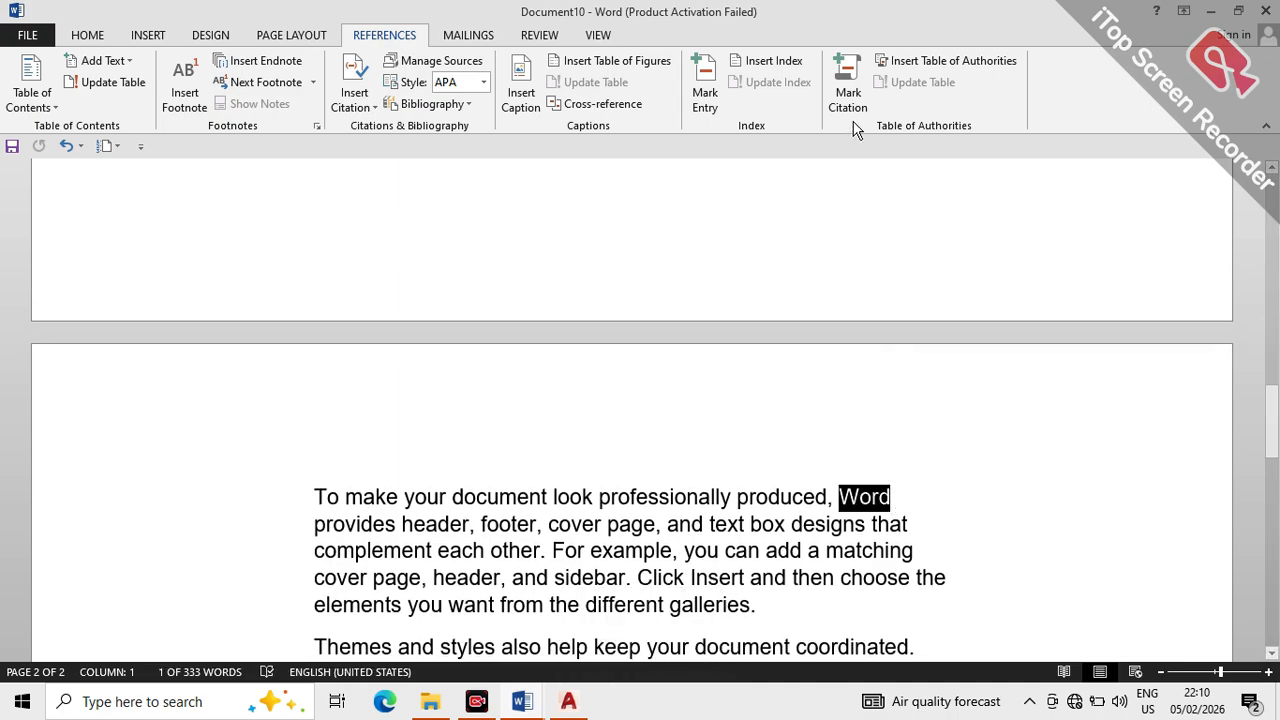
pyautogui.click(846, 87)
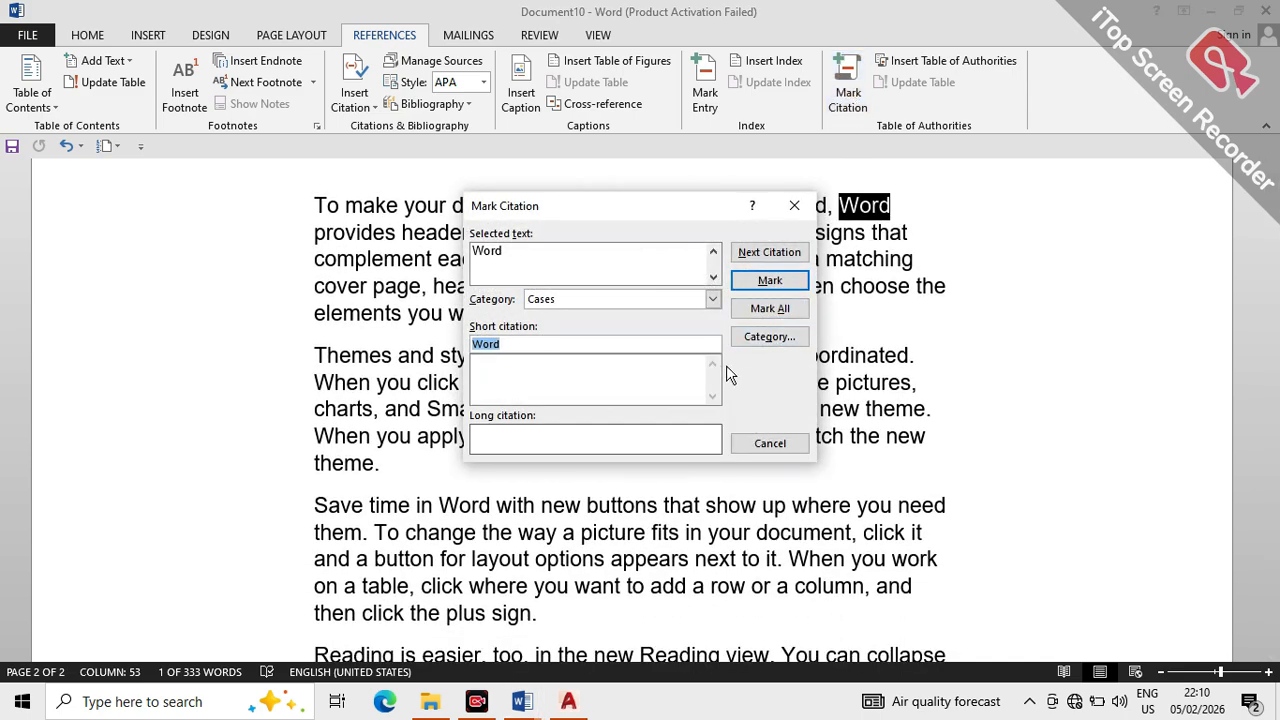
pyautogui.click(770, 281)
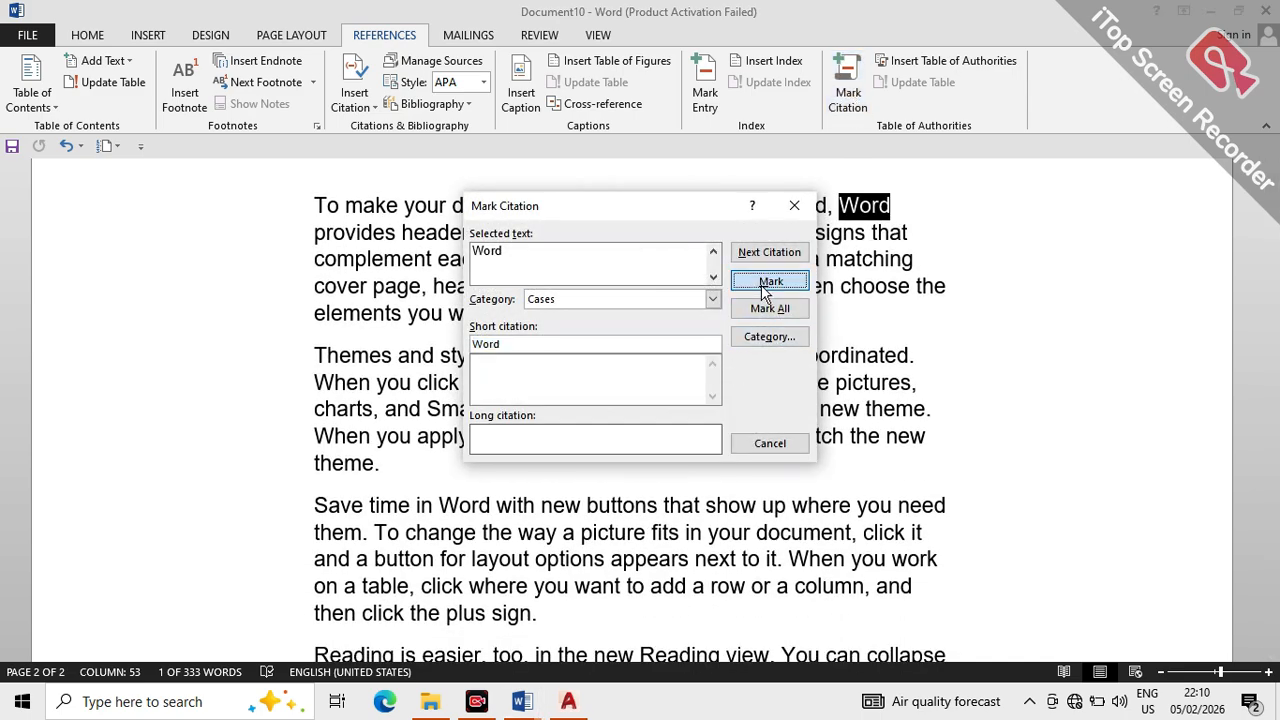
pyautogui.click(768, 444)
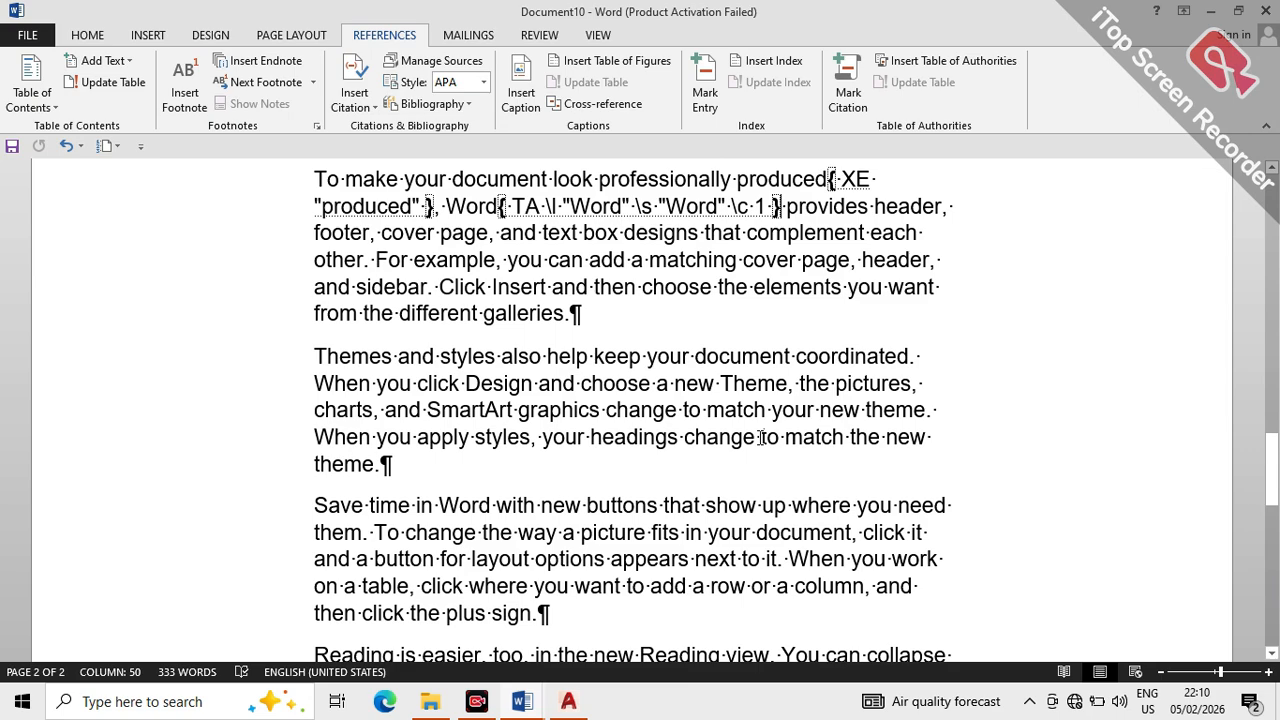
pyautogui.hotkey('ctrl', 'shift', '8')
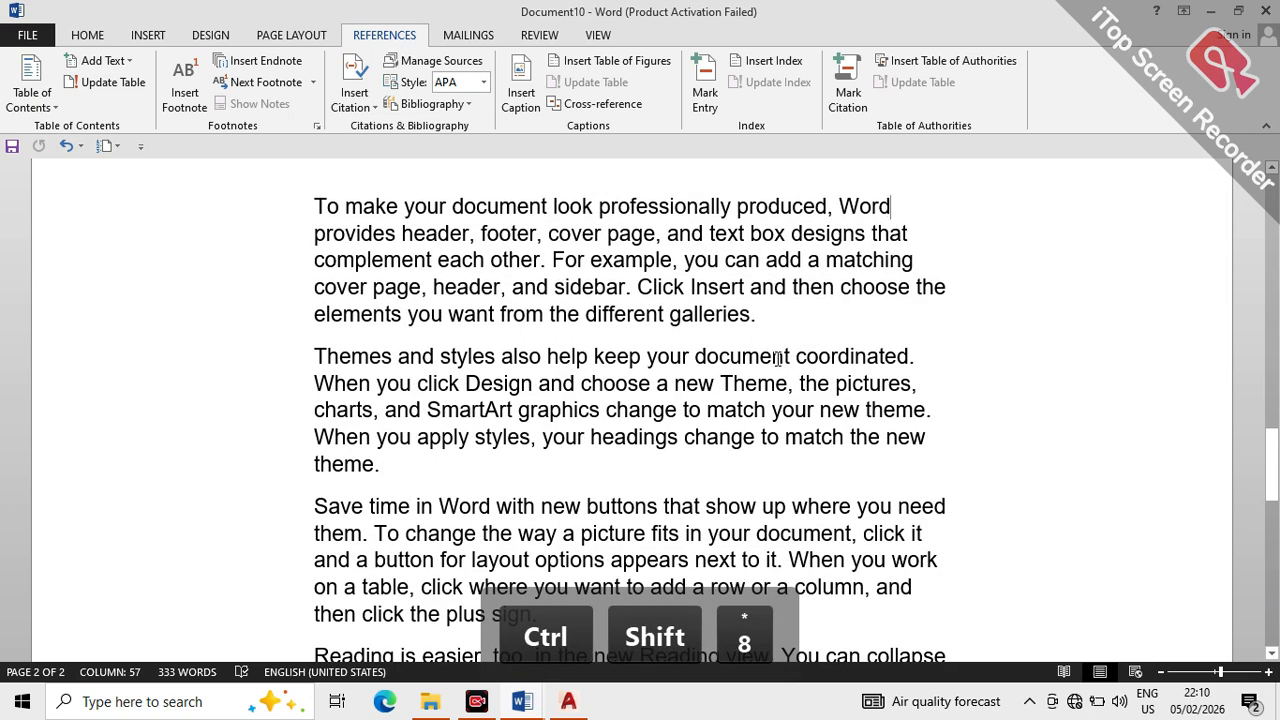
# Mark "change" after "your headings" in the second paragraph of page 2 as a Cases citation and hide the formatting marks.
pyautogui.moveTo(757, 441); pyautogui.dragTo(680, 441)
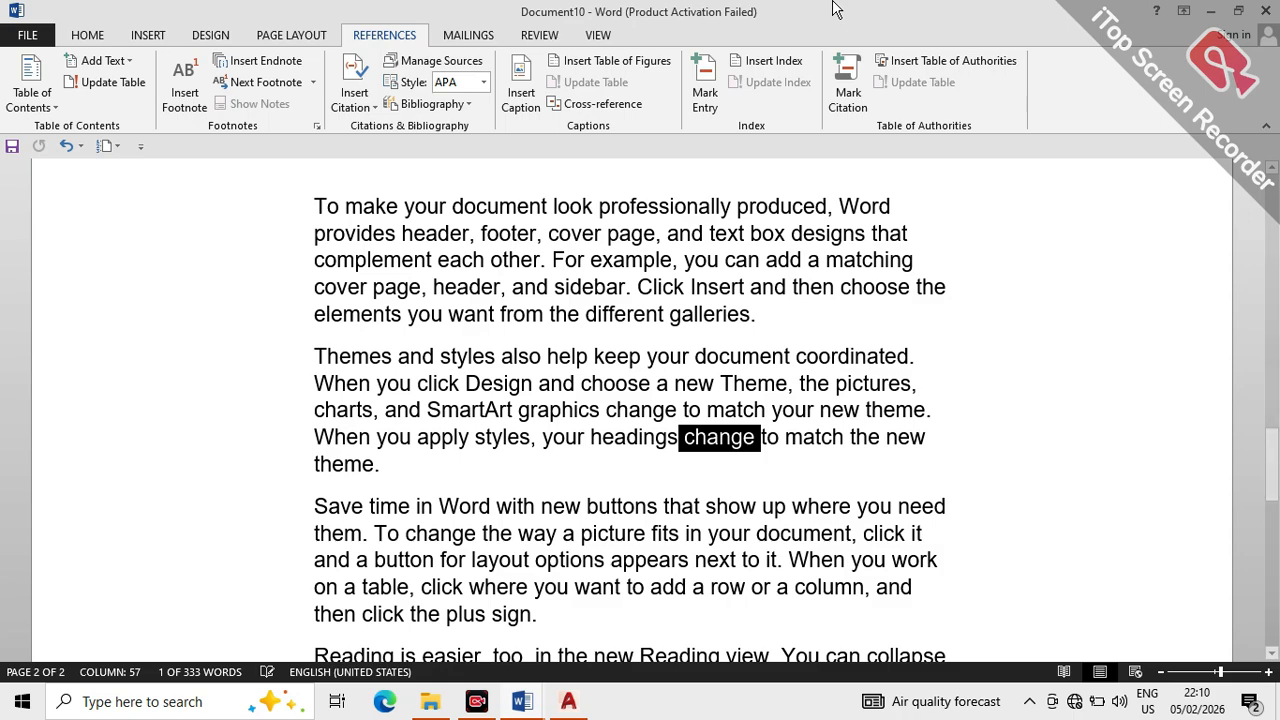
pyautogui.click(848, 88)
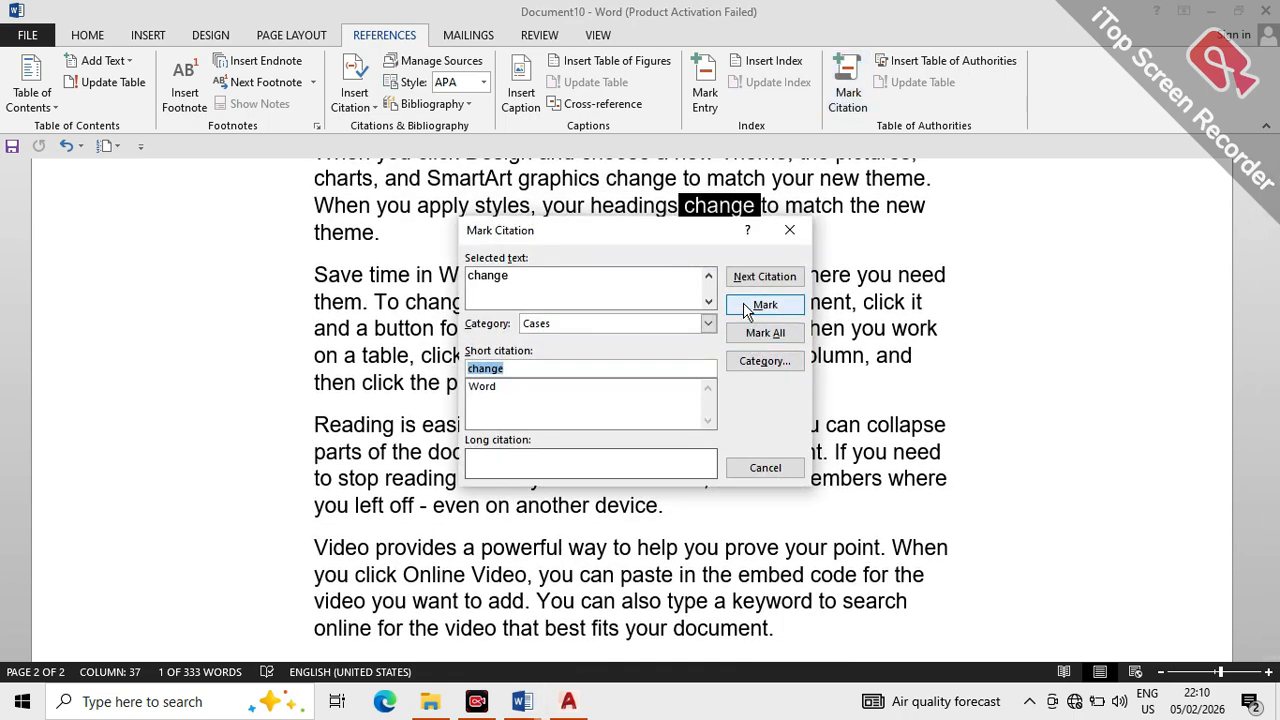
pyautogui.click(748, 305)
pyautogui.click(765, 468)
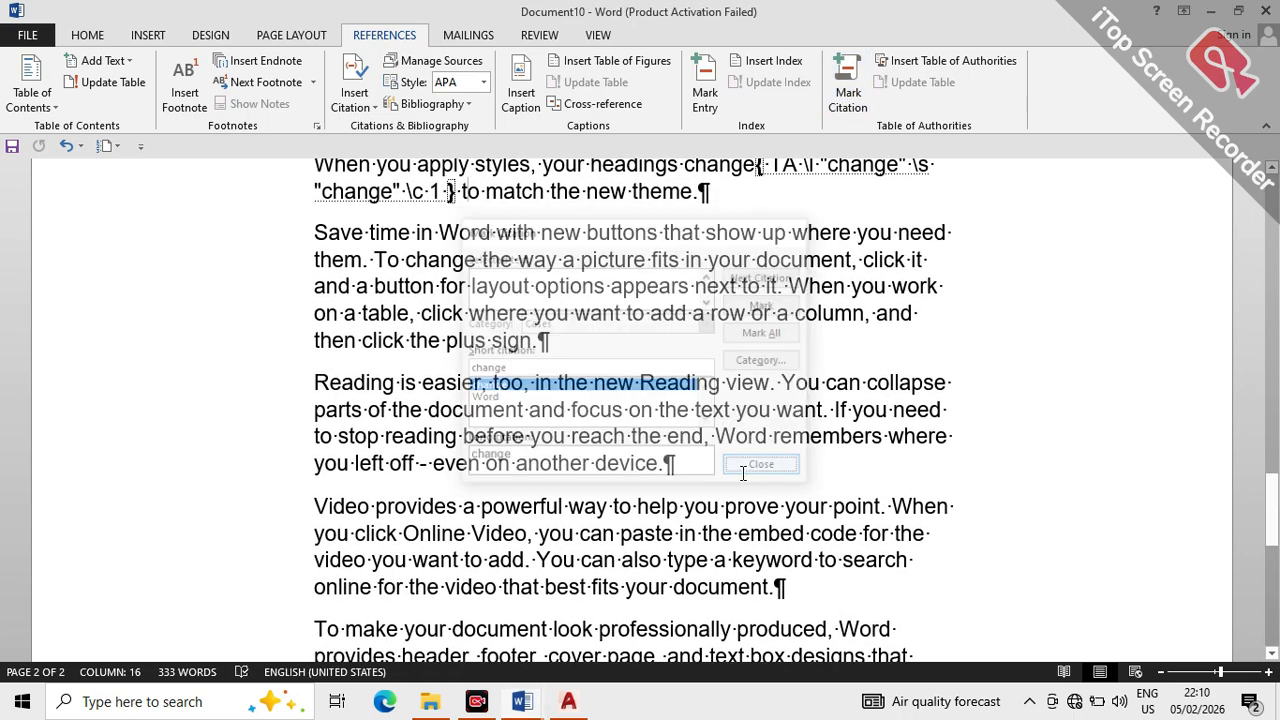
pyautogui.hotkey('ctrl', 'shift', '8')
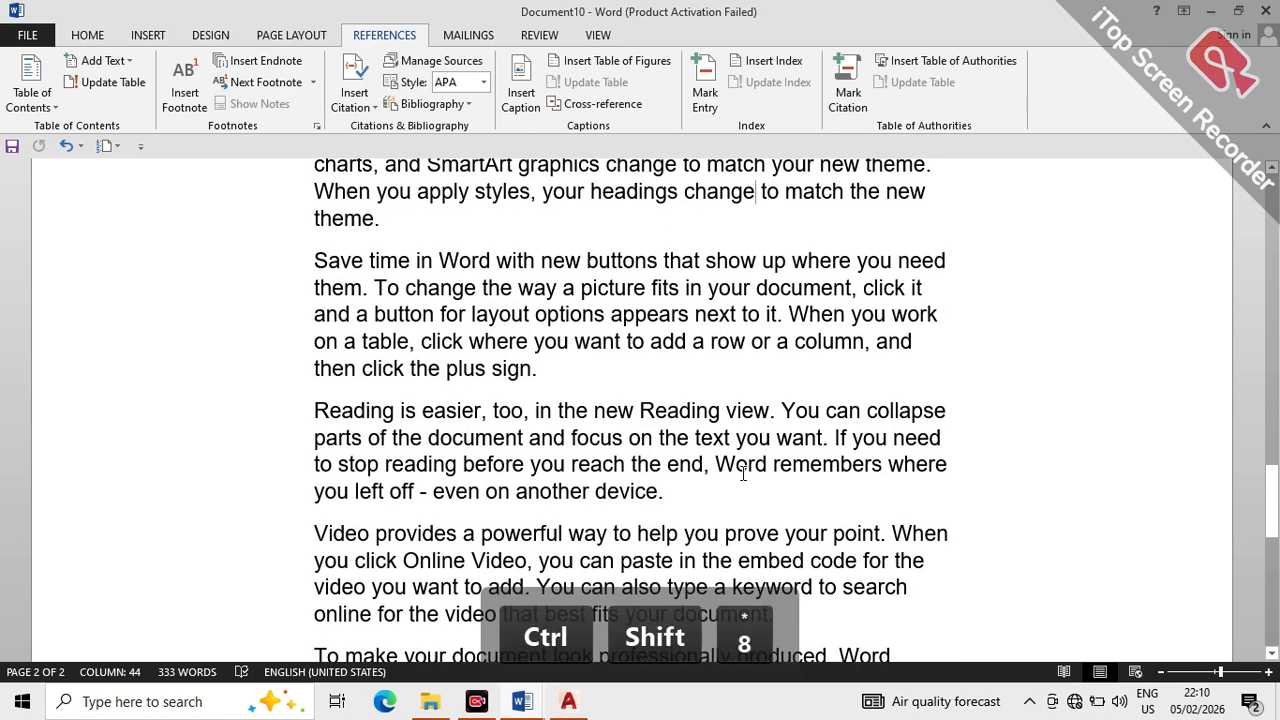
# Mark "another device." at the end of the "Reading is easier" paragraph as a Cases citation and hide the formatting marks.
pyautogui.moveTo(665, 491); pyautogui.dragTo(514, 495)
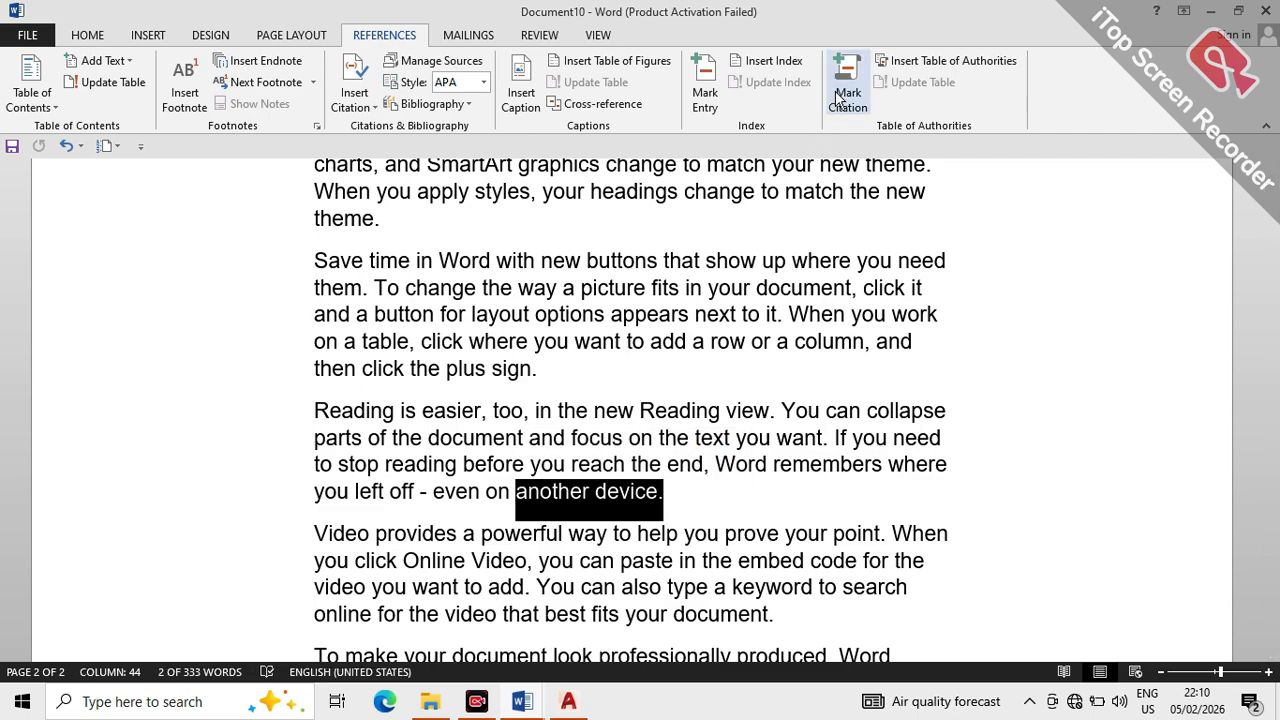
pyautogui.click(846, 95)
pyautogui.click(755, 308)
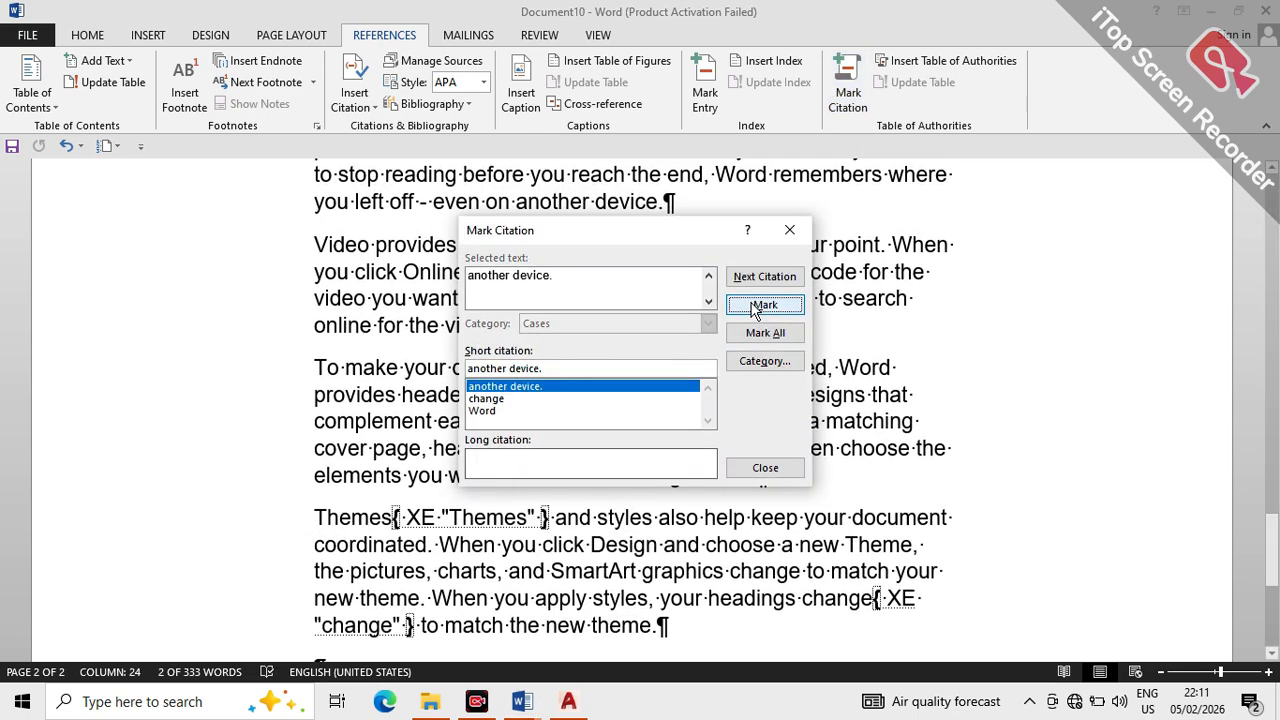
pyautogui.click(760, 467)
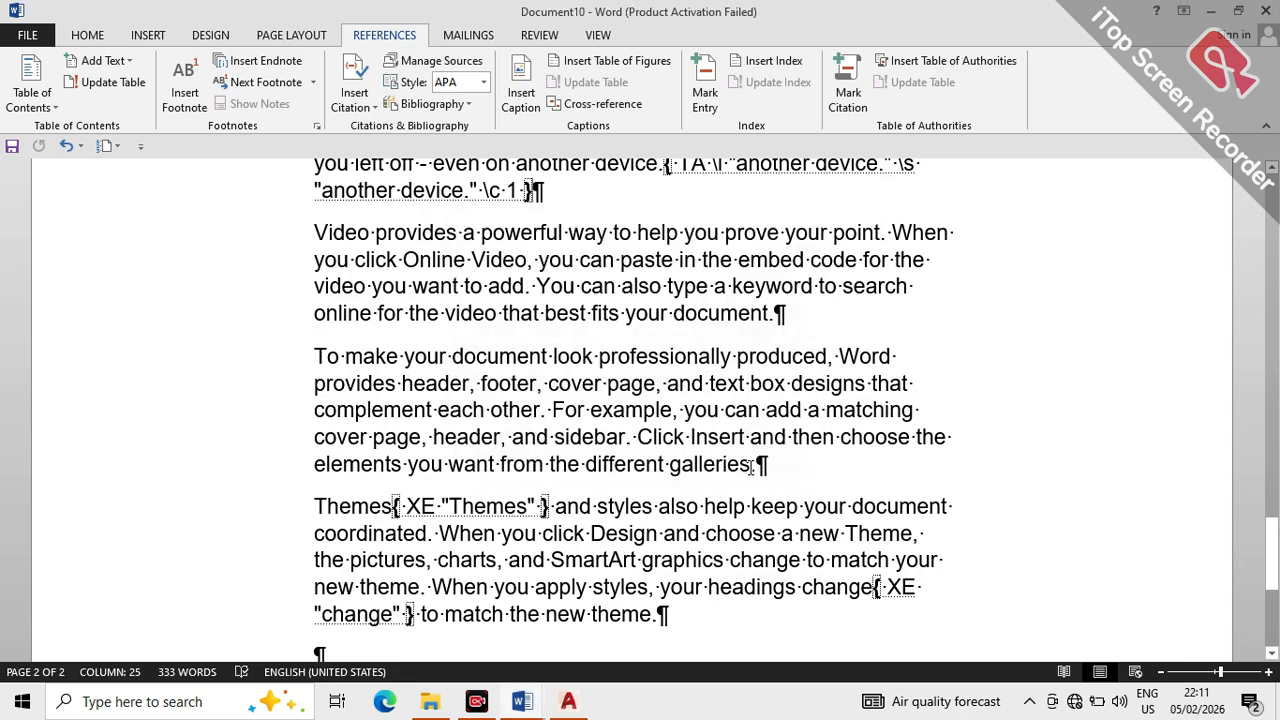
pyautogui.hotkey('ctrl', 'shift', '8')
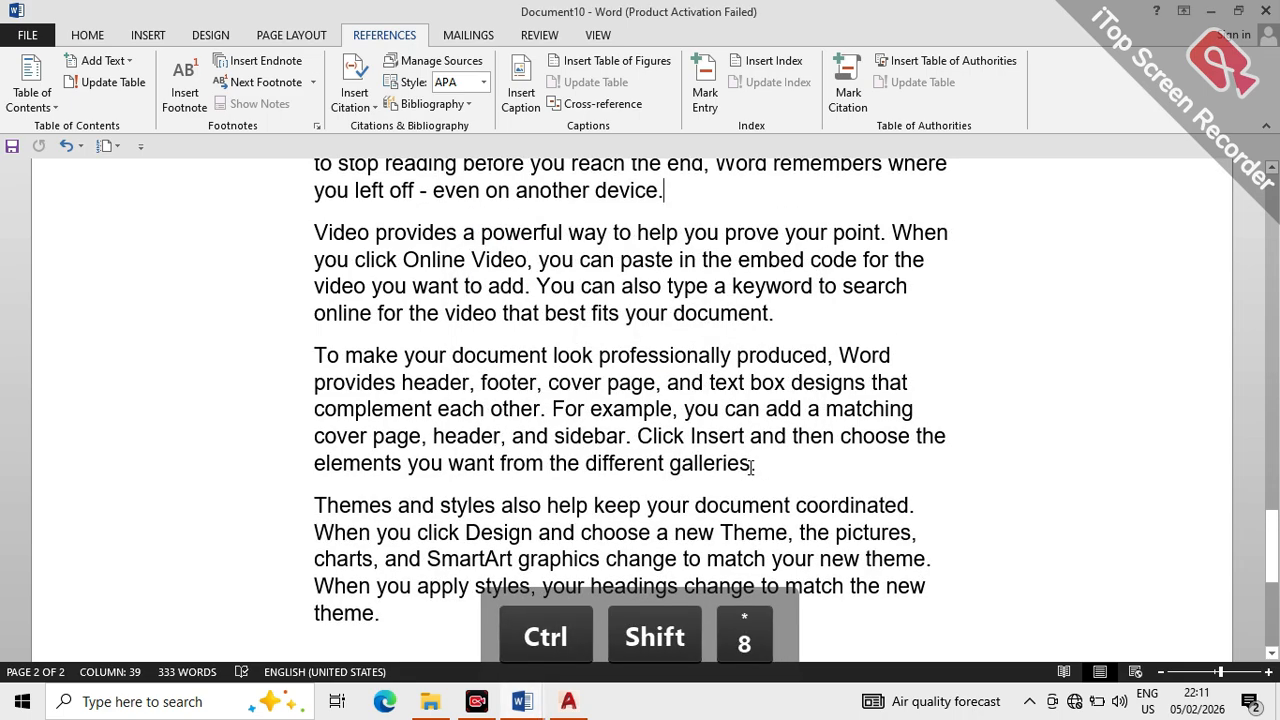
# Remove the index and its page break from the first page, leaving an empty line above the sample text.
pyautogui.press('Up')
pyautogui.press('Up')
pyautogui.press('Up')
pyautogui.press('Up')
pyautogui.press('Up')
pyautogui.press('Up')
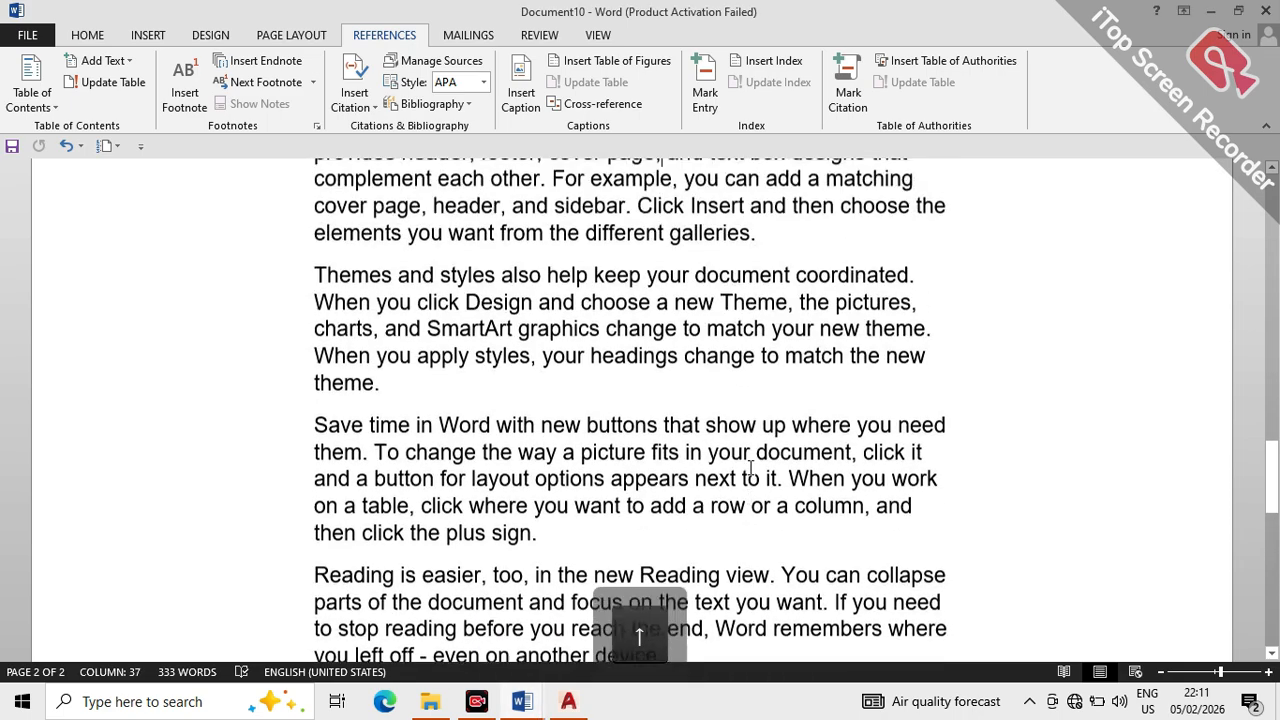
pyautogui.press('Up')
pyautogui.press('Up')
pyautogui.press('Up')
pyautogui.press('Up')
pyautogui.press('Up')
pyautogui.press('Up')
pyautogui.press('Up')
pyautogui.press('Up')
pyautogui.press('Up')
pyautogui.press('Up')
pyautogui.click(278, 377)
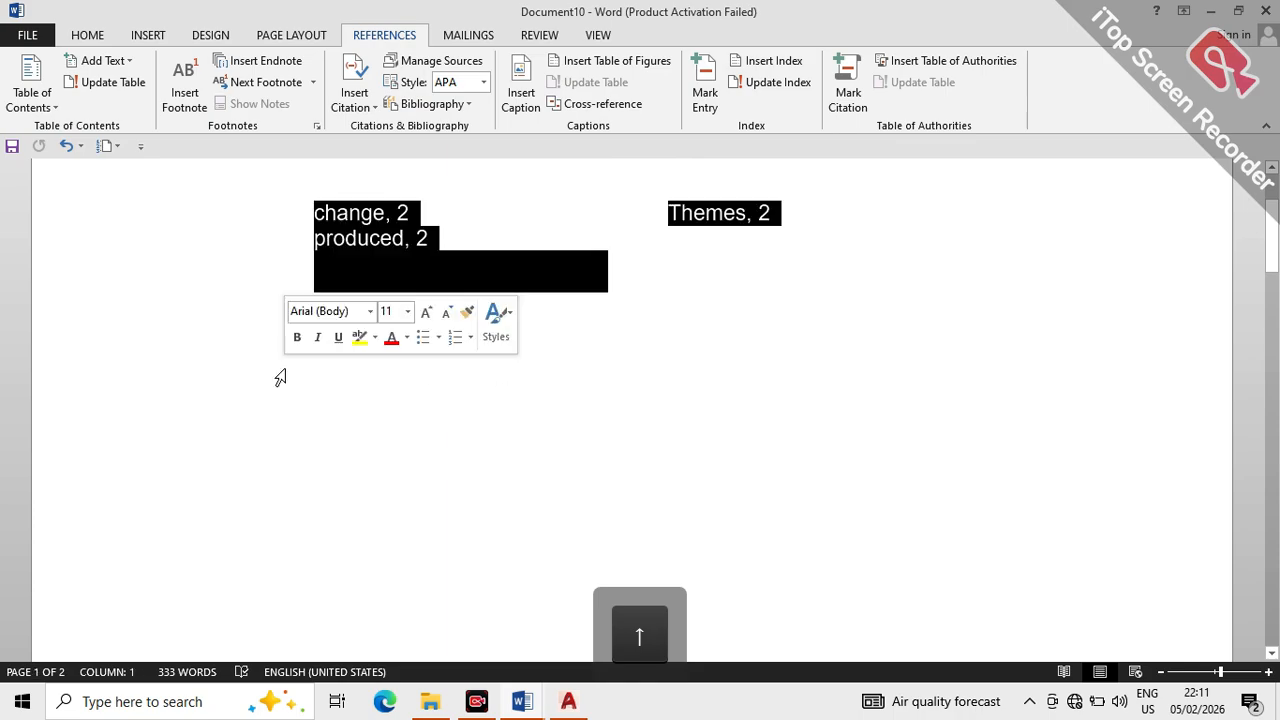
pyautogui.press('Return')
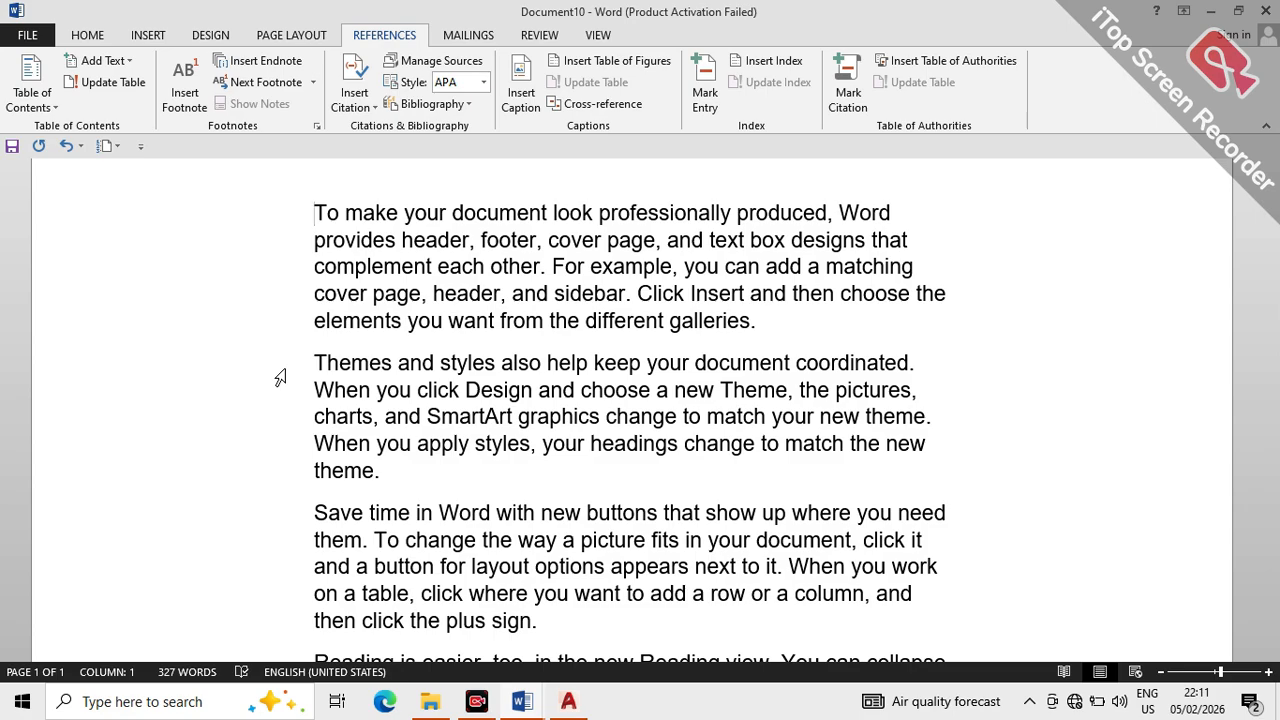
# Insert a table of authorities for all categories with the default settings on the empty line at the document's start.
pyautogui.press('pageup')
pyautogui.press('pagedown')
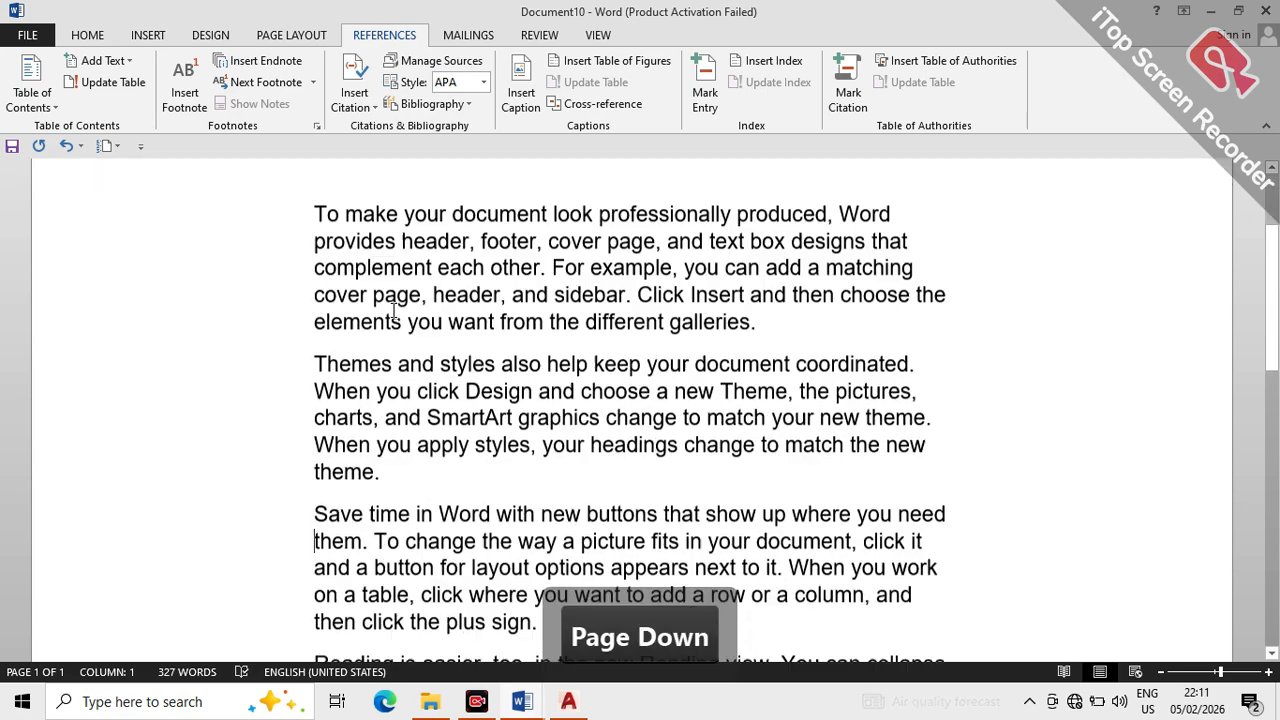
pyautogui.press('pageup')
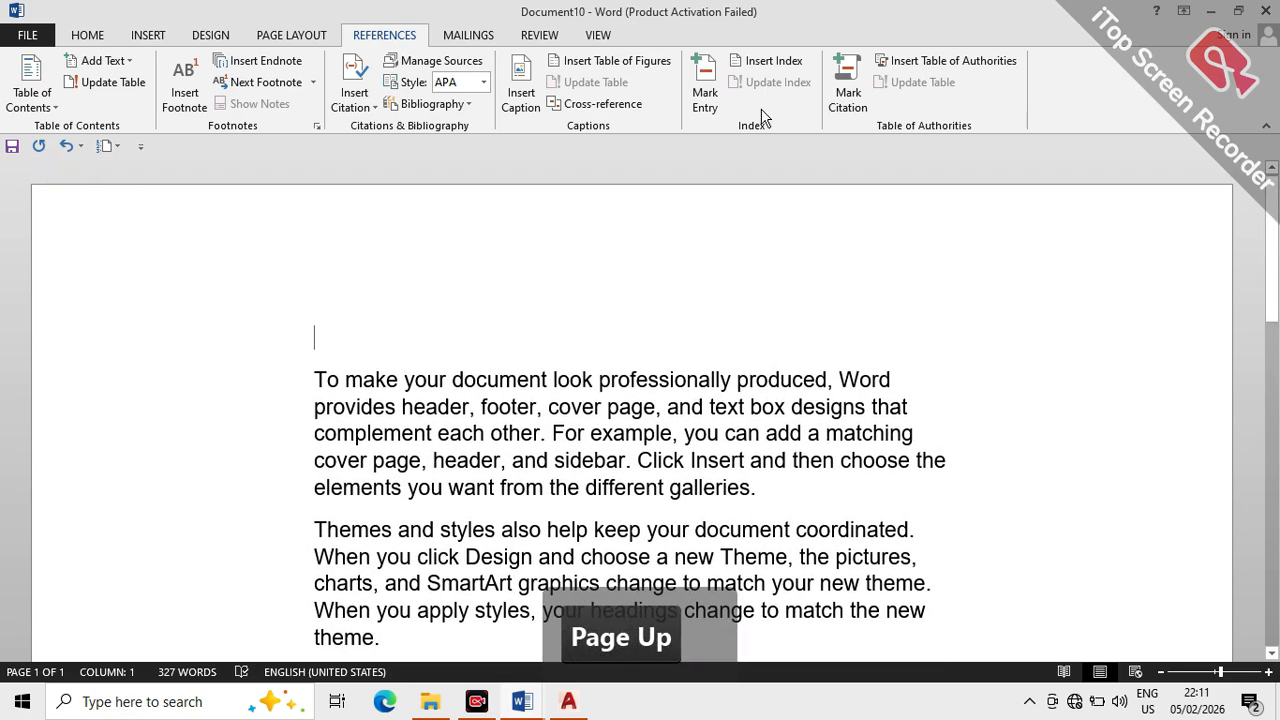
pyautogui.click(888, 60)
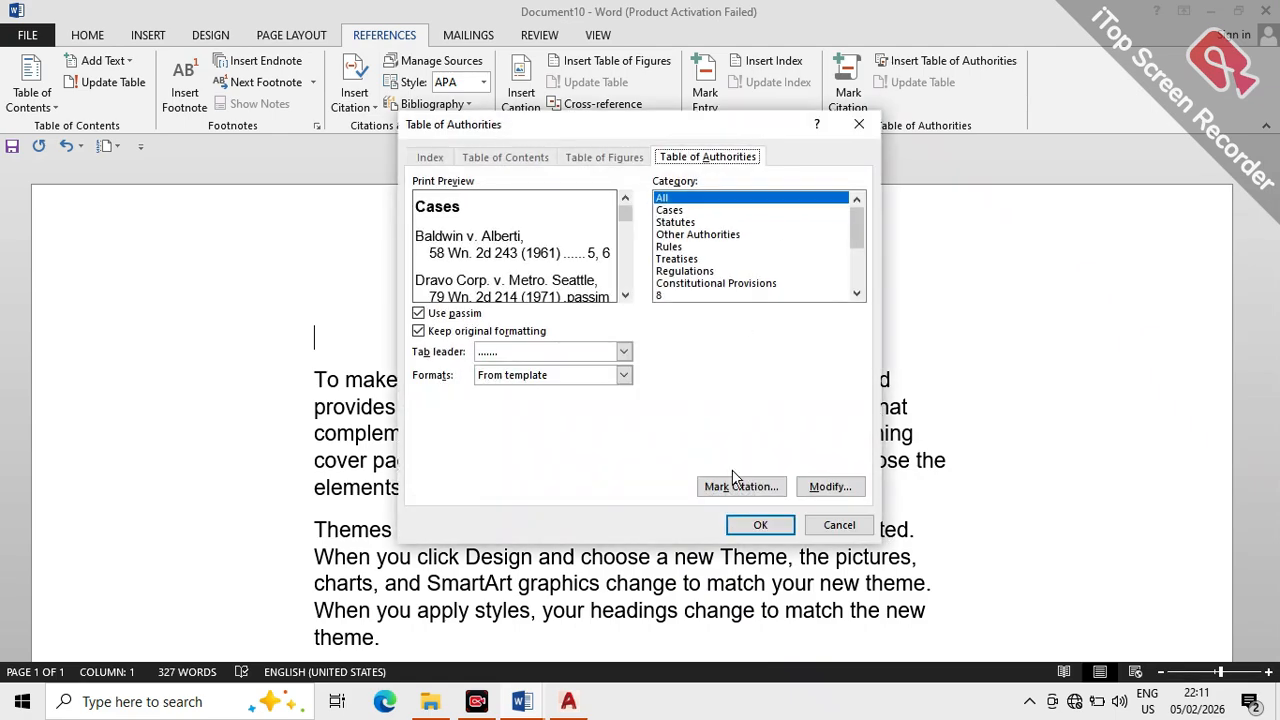
pyautogui.click(759, 524)
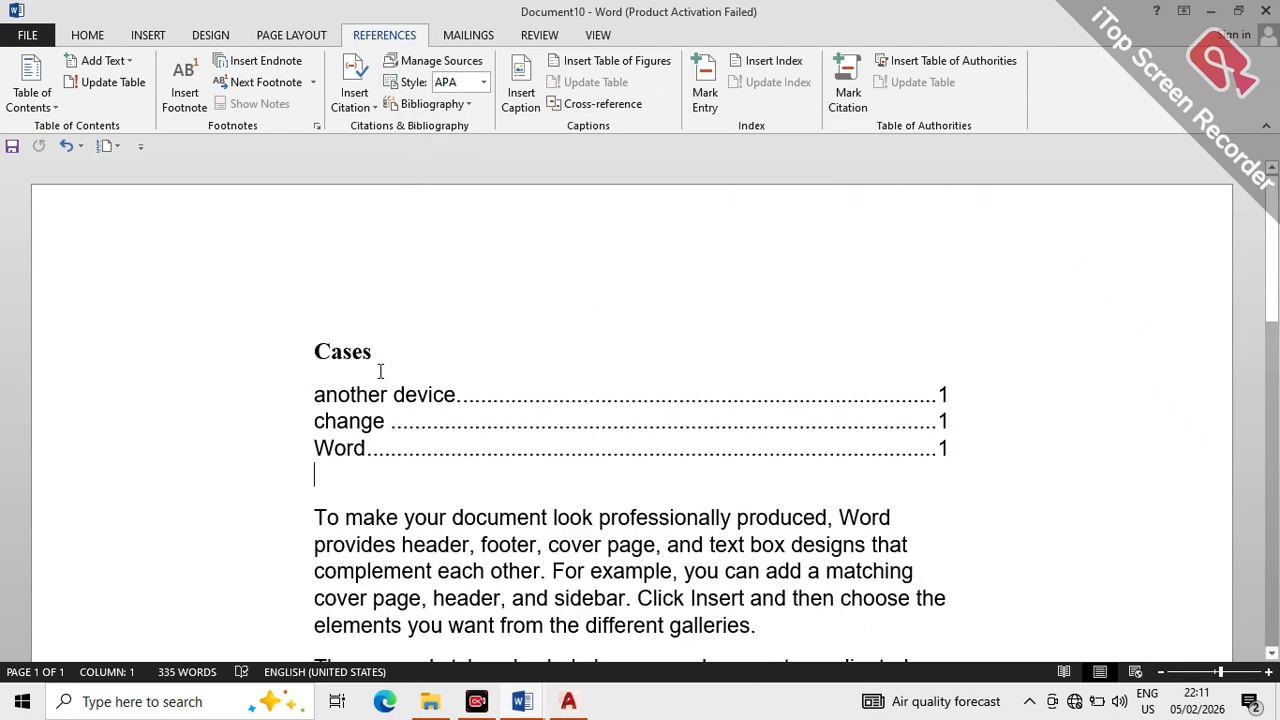
# Cut the word "Word" after "professionally produced," in the first paragraph below the table of authorities.
pyautogui.click(538, 426)
pyautogui.press('Down')
pyautogui.press('Down')
pyautogui.moveTo(897, 519); pyautogui.dragTo(834, 525)
pyautogui.hotkey('ctrl', 'x')
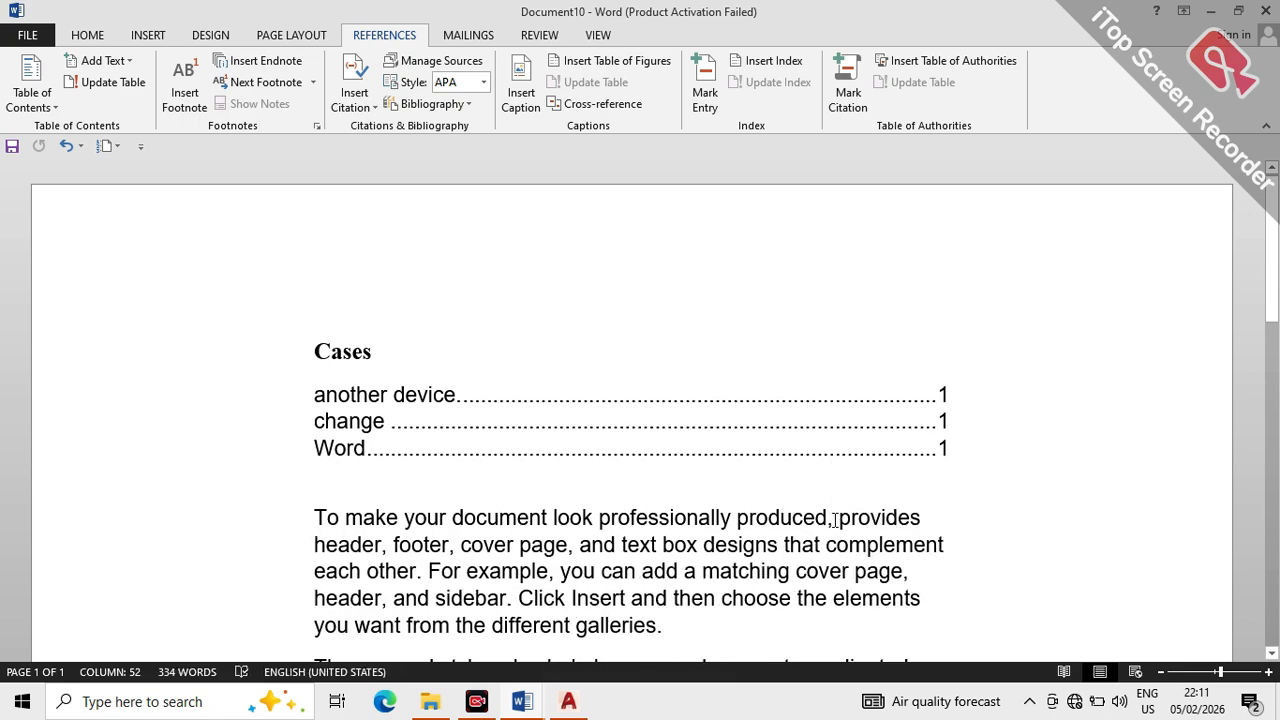
# Add page breaks after the last paragraph and paste the cut word "Word" on page 7.
pyautogui.press('pageup')
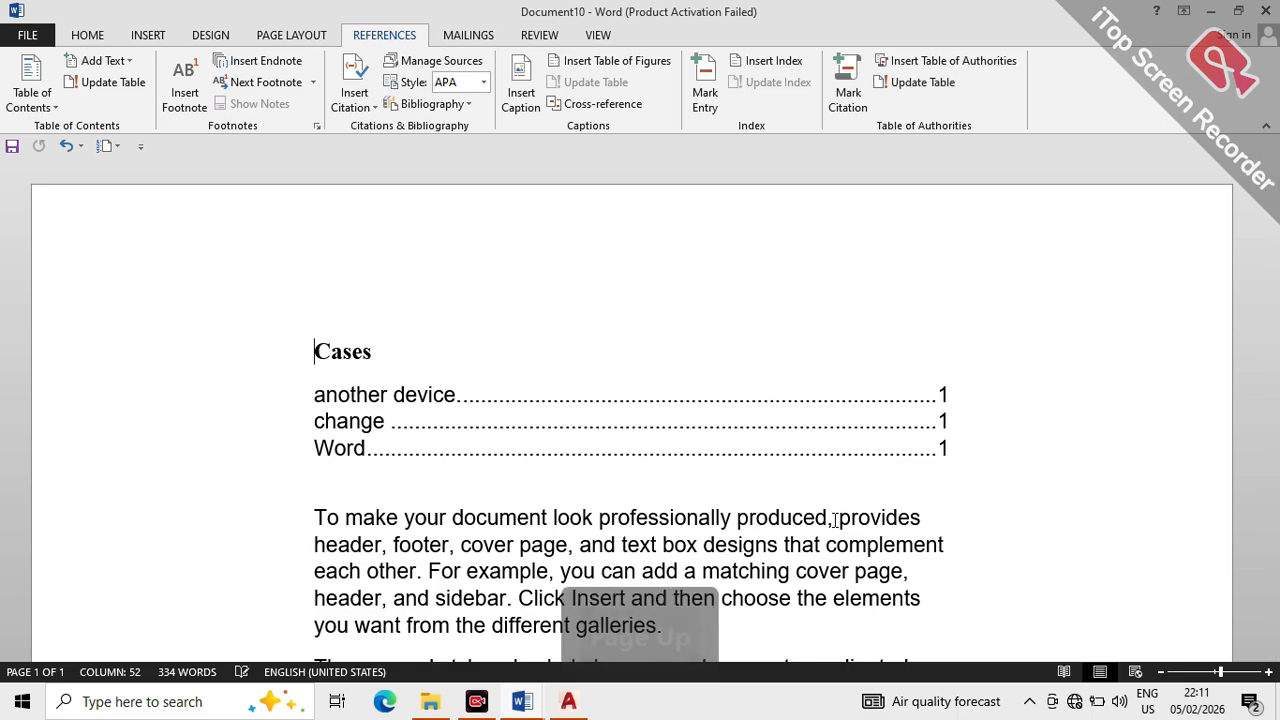
pyautogui.press('Down')
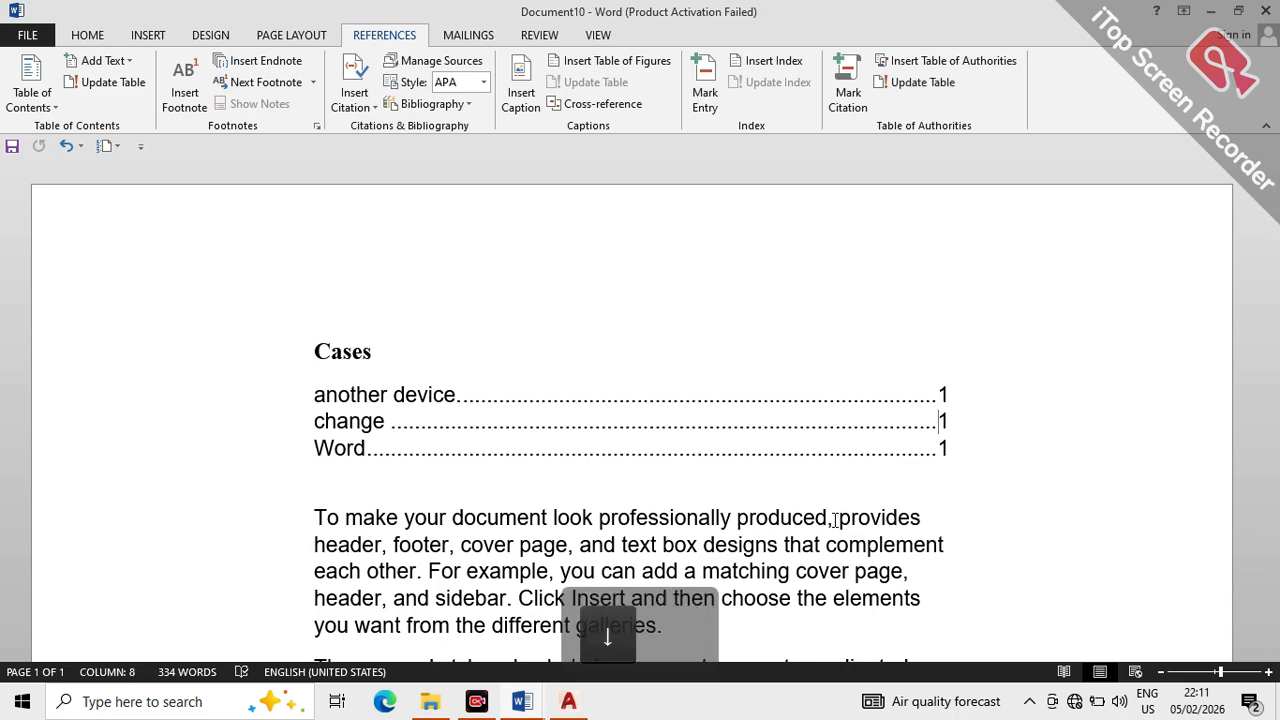
pyautogui.press('Down')
pyautogui.press('Down')
pyautogui.press('Down')
pyautogui.press('Down')
pyautogui.press('Down')
pyautogui.press('Down')
pyautogui.press('Down')
pyautogui.press('Down')
pyautogui.press('Down')
pyautogui.press('Down')
pyautogui.press('Down')
pyautogui.press('Down')
pyautogui.press('Down')
pyautogui.press('Down')
pyautogui.press('Down')
pyautogui.press('Down')
pyautogui.press('Down')
pyautogui.press('Down')
pyautogui.press('Down')
pyautogui.press('Down')
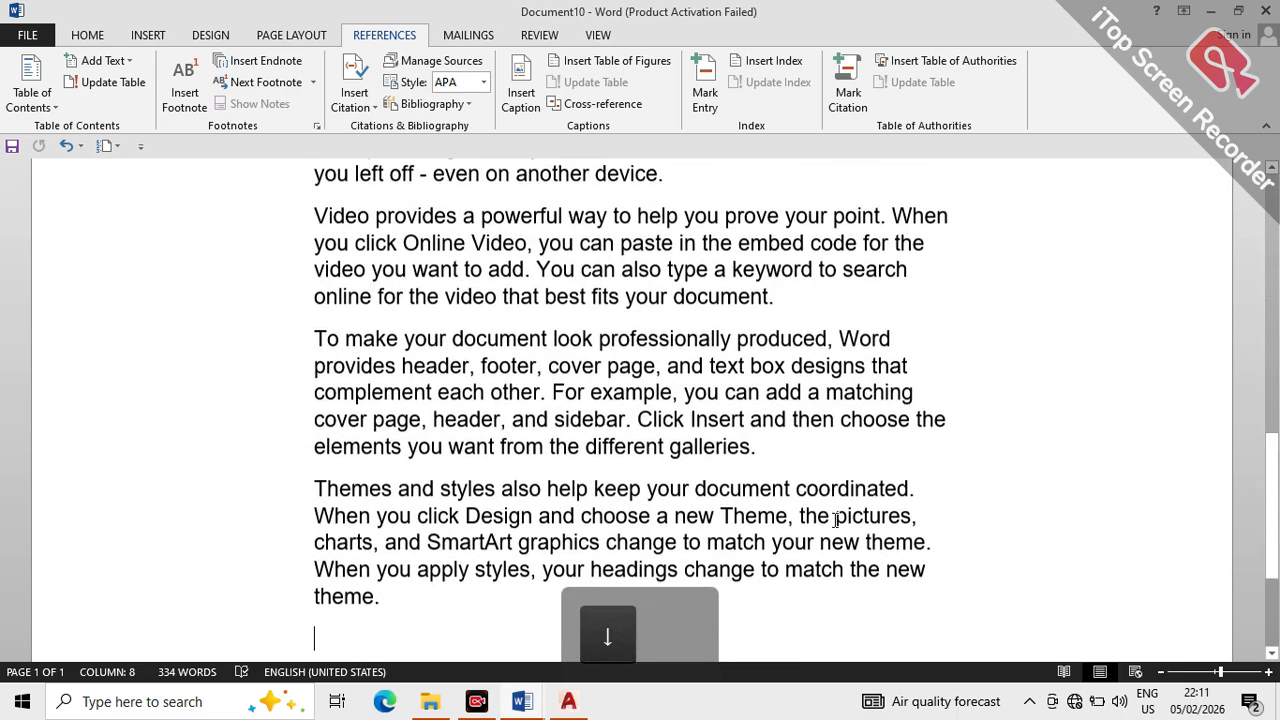
pyautogui.hotkey('ctrl', 'Return')
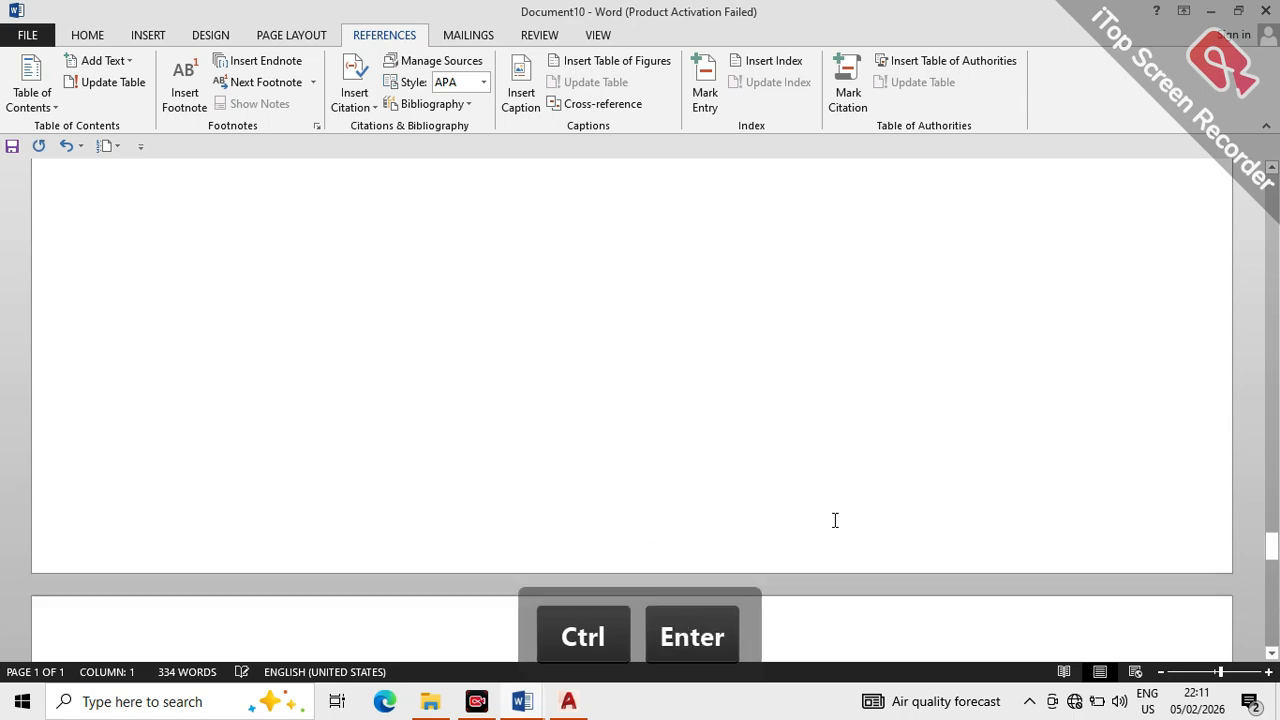
pyautogui.hotkey('ctrl', 'v')
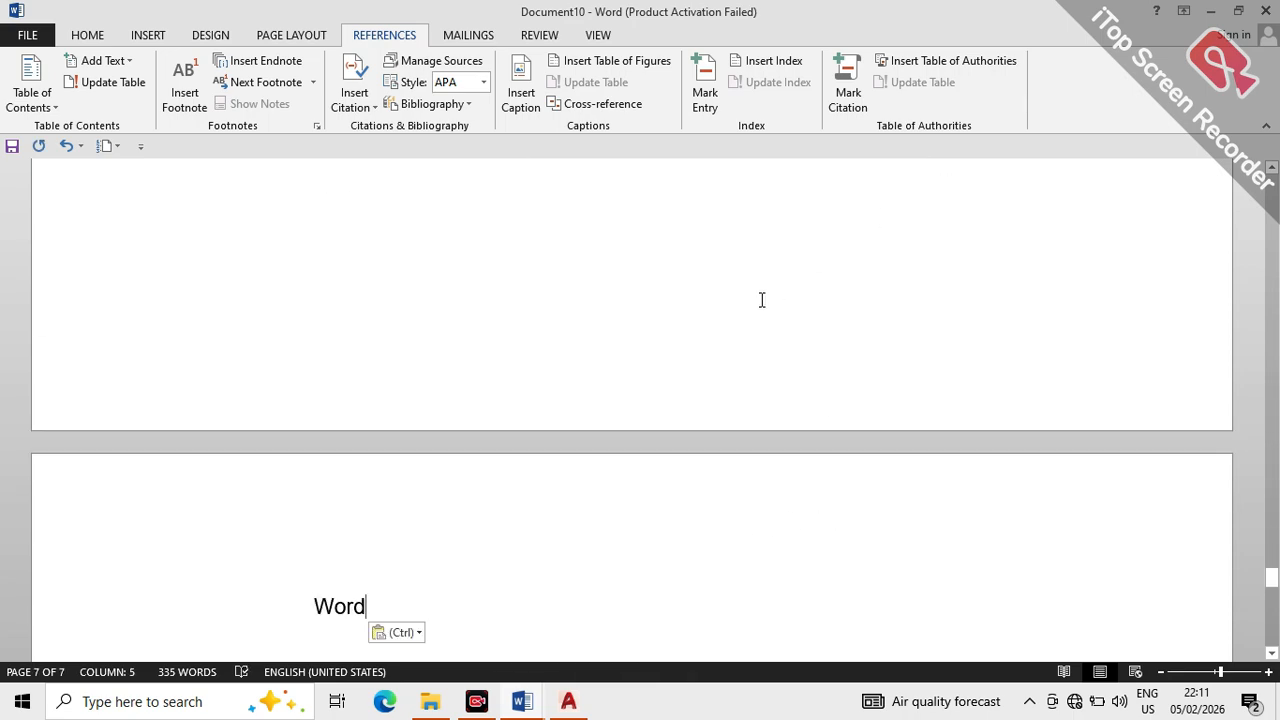
# Update the table of authorities at the document's start to reflect the citation's new page.
pyautogui.hotkey('ctrl', 'Home')
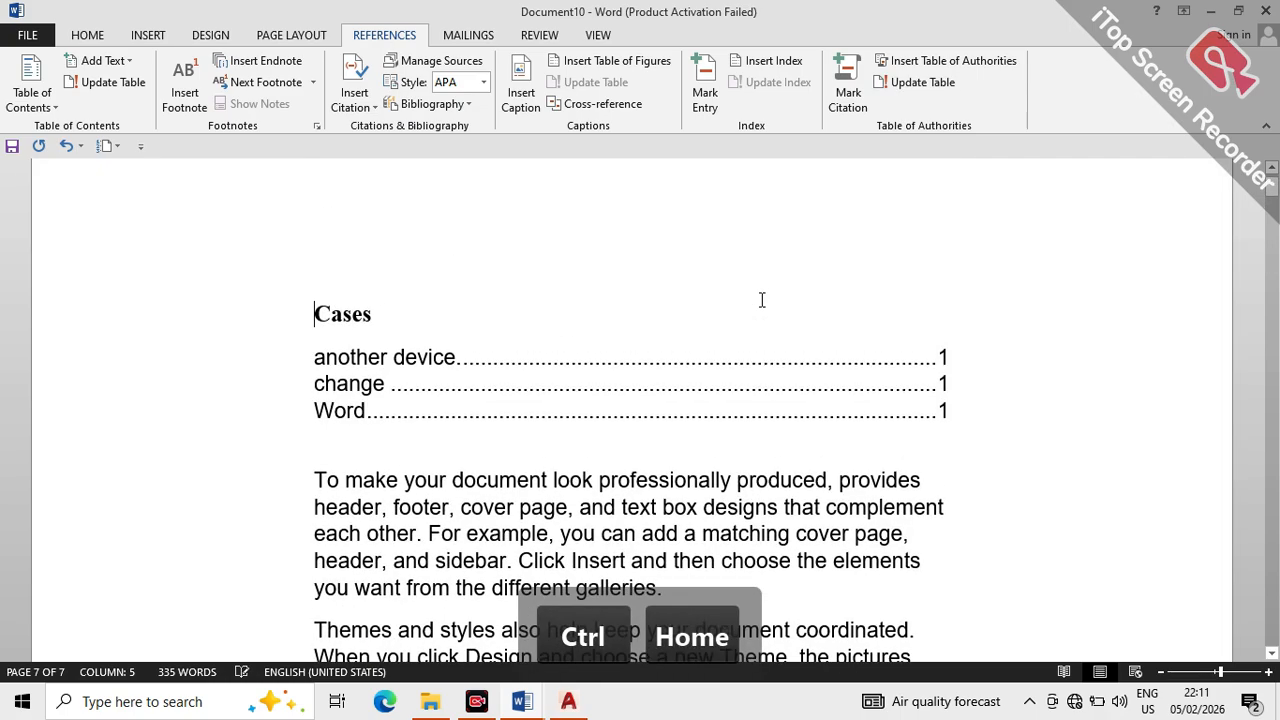
pyautogui.click(615, 379)
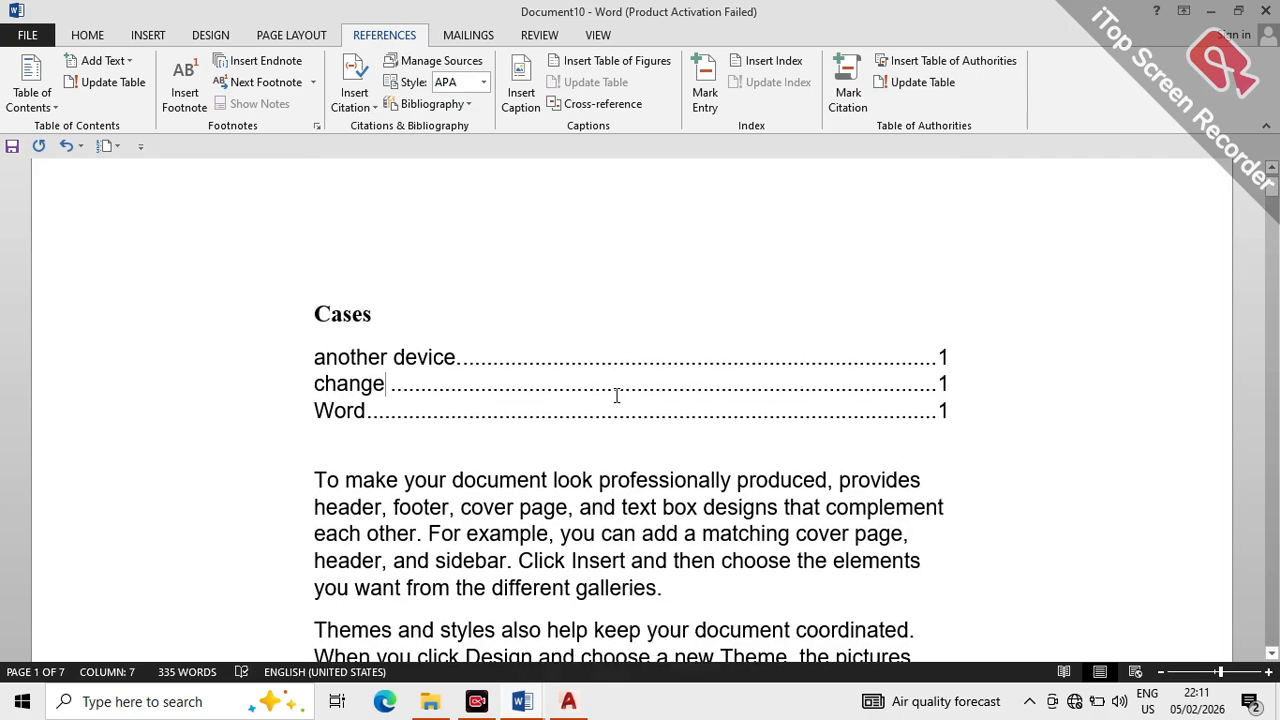
pyautogui.click(907, 79)
# Look through the categories available for the table of authorities, such as Statutes, and leave the dialog without applying anything.
pyautogui.click(905, 61)
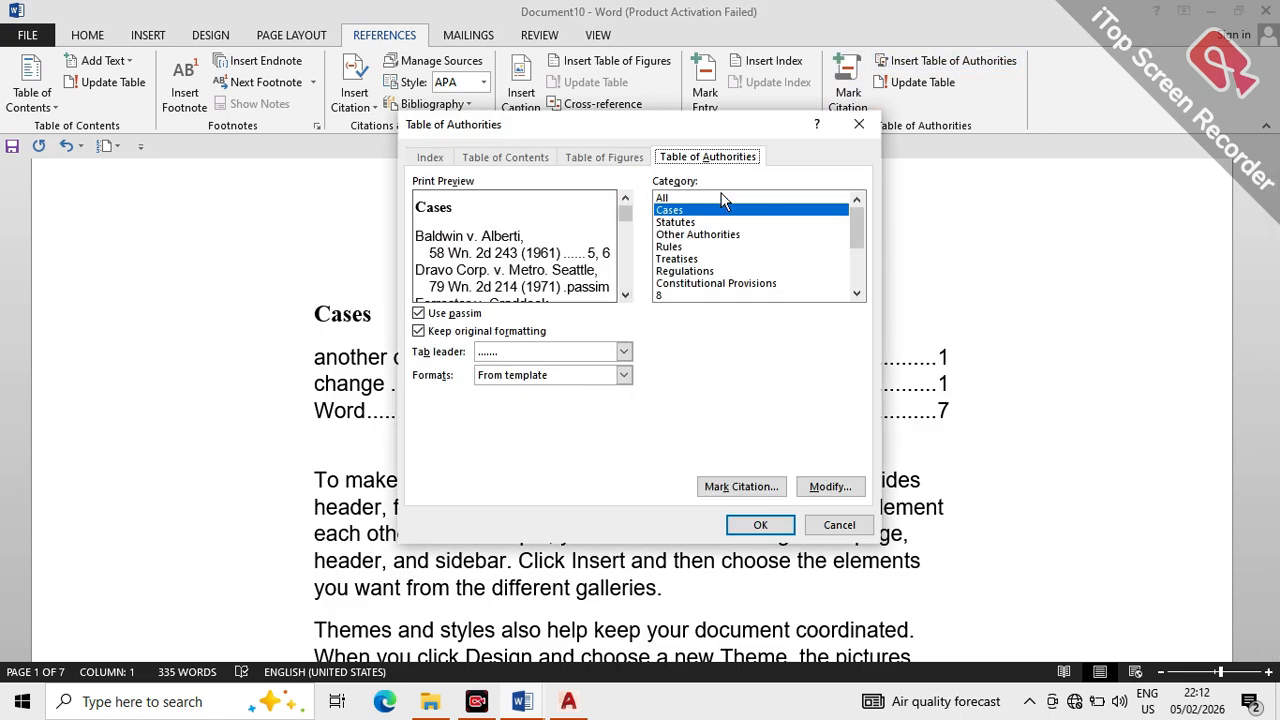
pyautogui.click(694, 223)
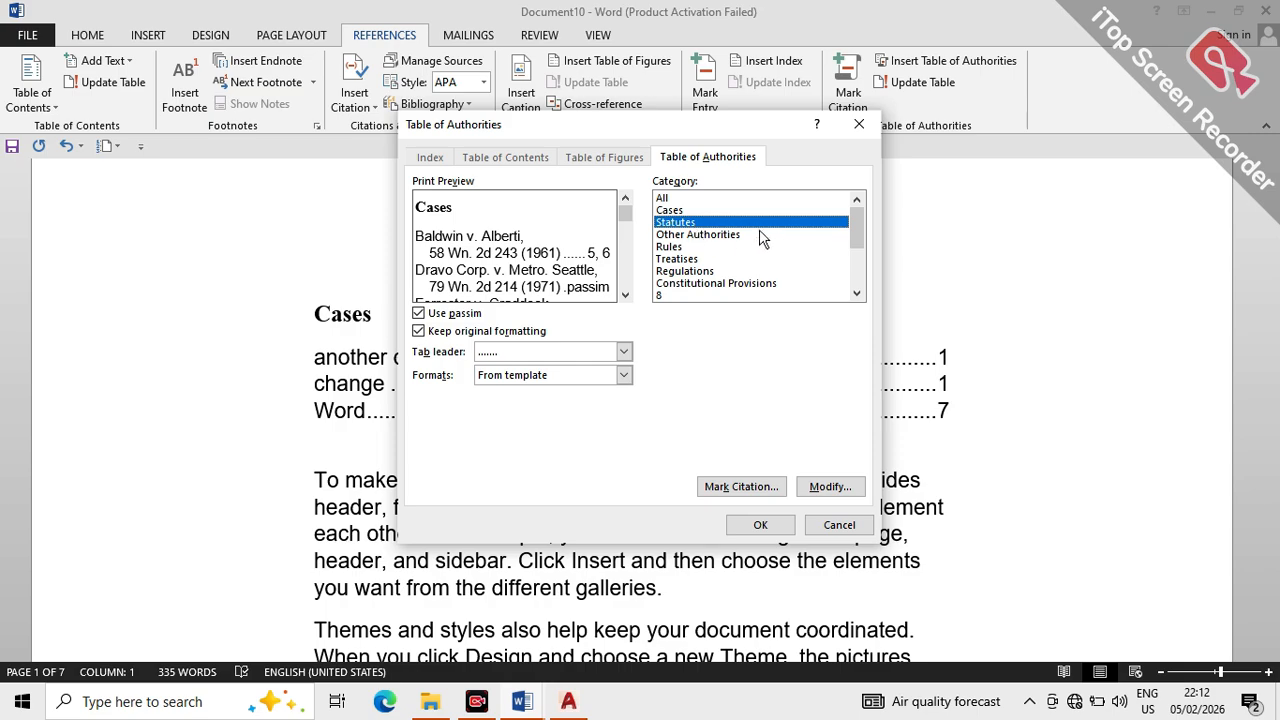
pyautogui.scroll(-1, 714, 293)
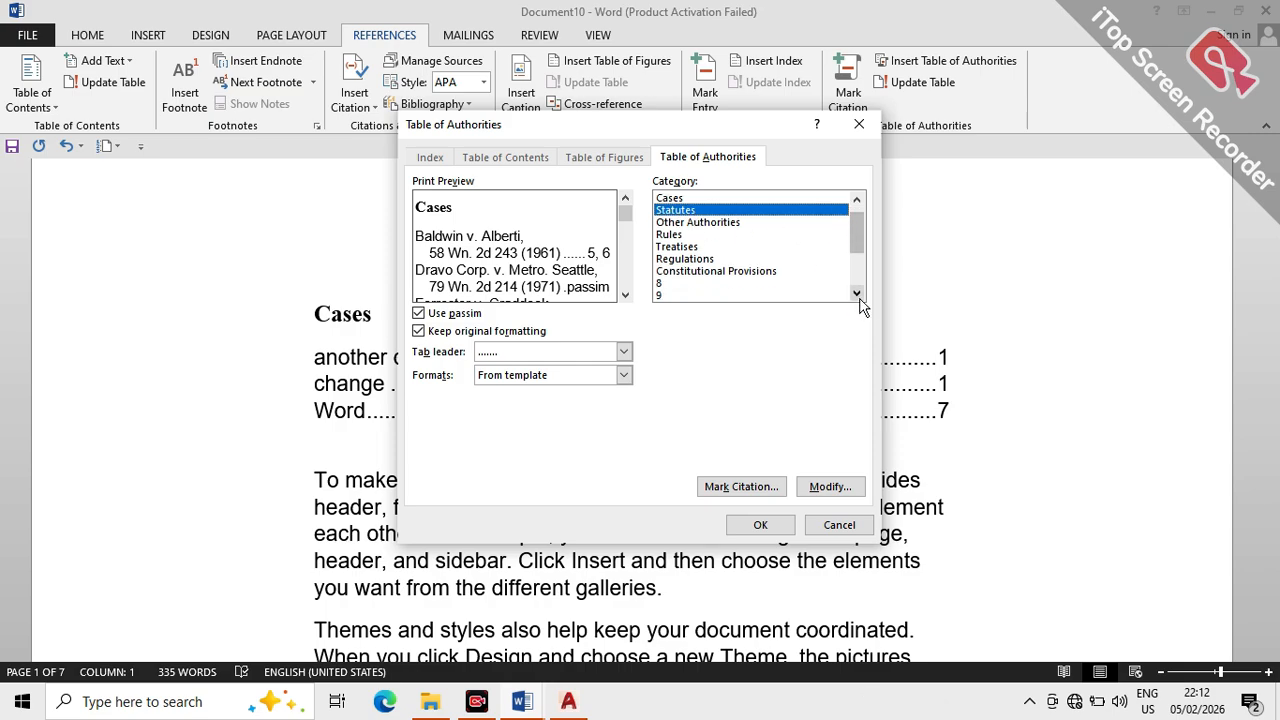
pyautogui.click(715, 295)
pyautogui.click(835, 526)
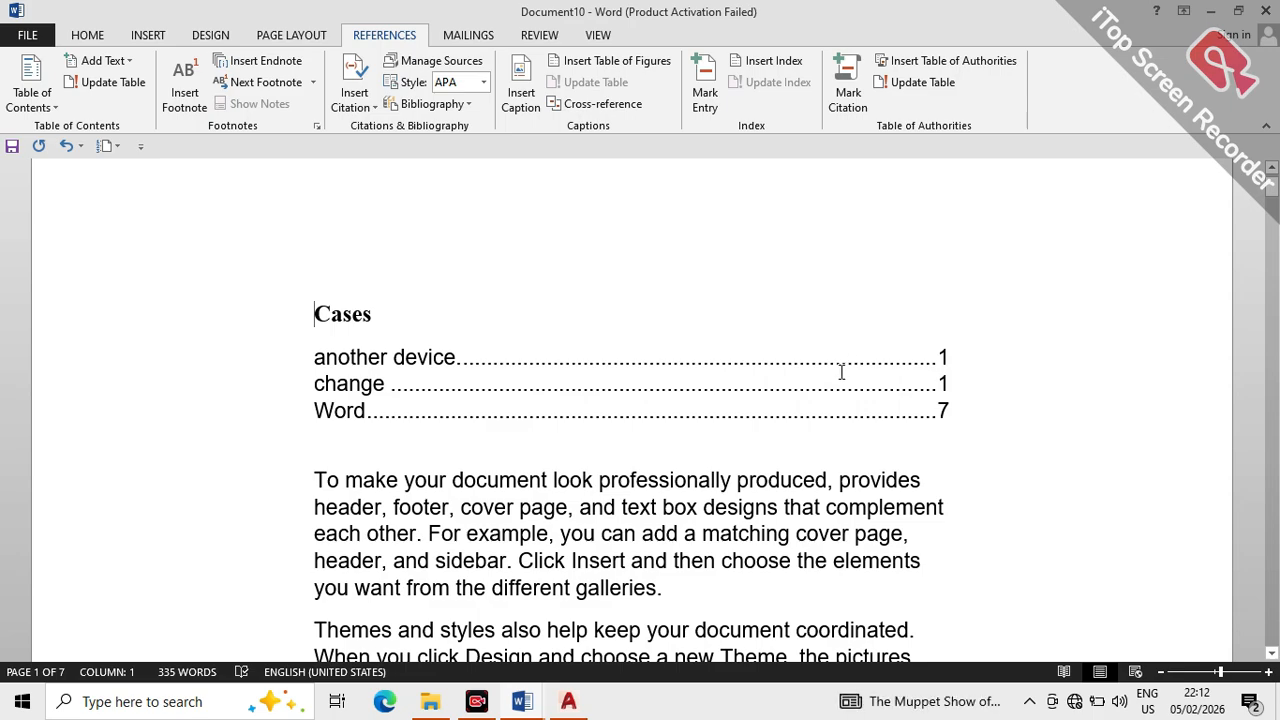